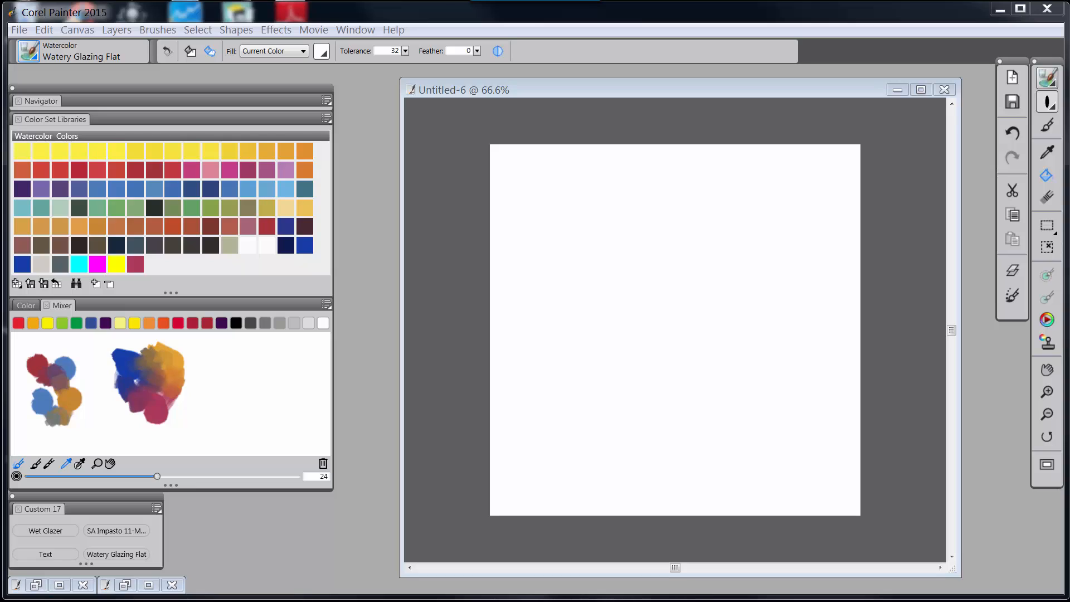
Step: Make a wide rectangular selection across the middle of the blank canvas
{"action": "left_click", "coordinate": [1047, 225]}
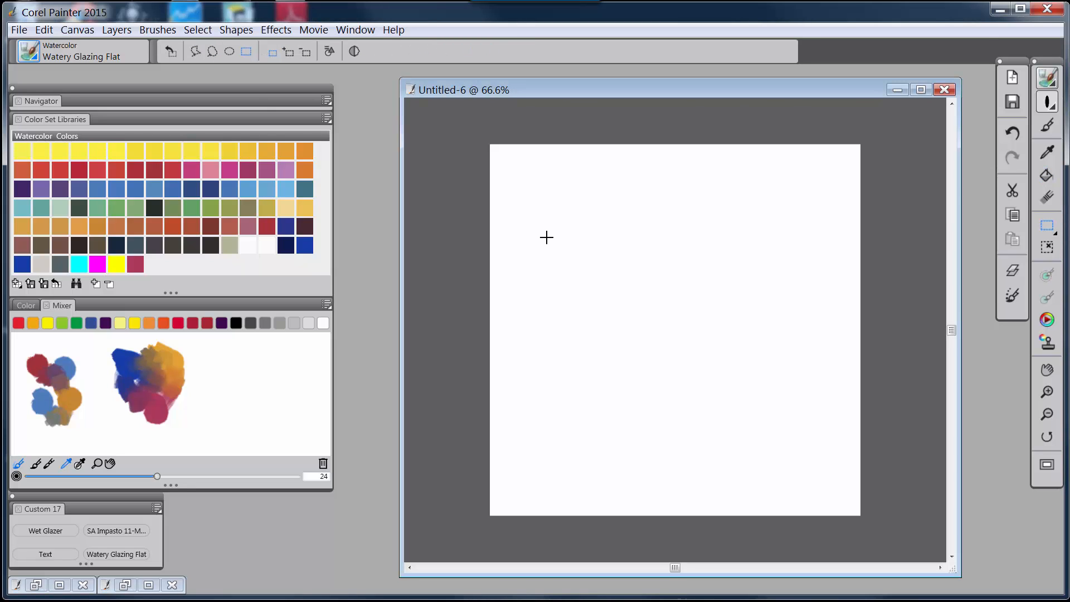
{"action": "left_click_drag", "start_coordinate": [538, 235], "coordinate": [582, 235]}
{"action": "left_click_drag", "start_coordinate": [759, 228], "coordinate": [815, 260]}
Step: Paint layered vertical blue strokes with the Watery Glazing Flat brush over roughly the left two-thirds of the selection
{"action": "left_click", "coordinate": [1050, 124]}
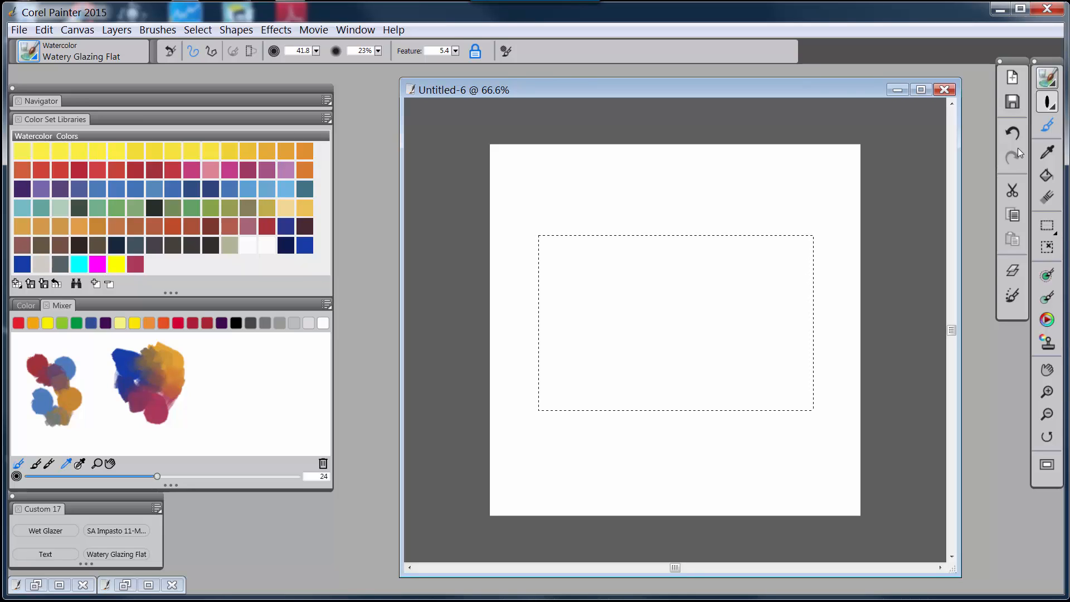
{"action": "left_click_drag", "start_coordinate": [594, 328], "coordinate": [585, 304]}
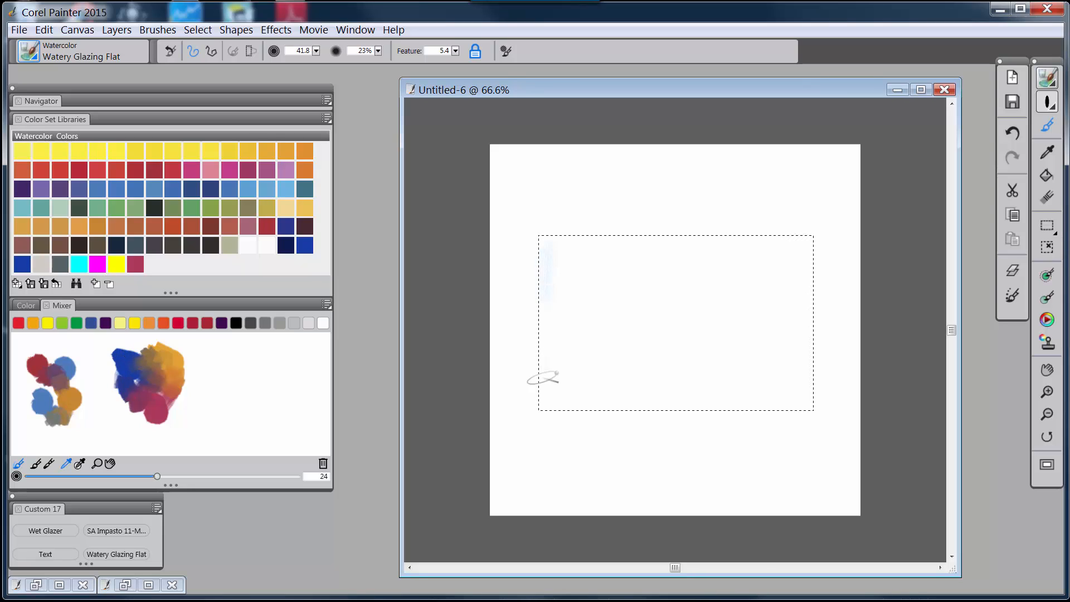
{"action": "left_click_drag", "start_coordinate": [543, 379], "coordinate": [545, 208]}
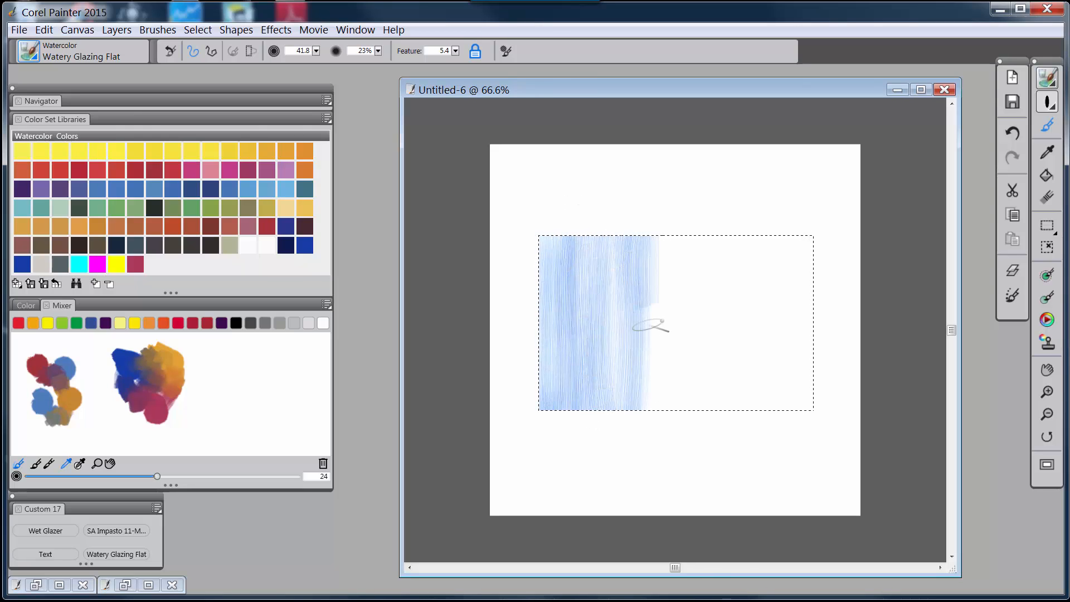
{"action": "mouse_move", "coordinate": [690, 336]}
{"action": "left_mouse_down"}
{"action": "mouse_move", "coordinate": [682, 217]}
{"action": "mouse_move", "coordinate": [683, 412]}
{"action": "mouse_move", "coordinate": [710, 265]}
{"action": "left_mouse_up"}
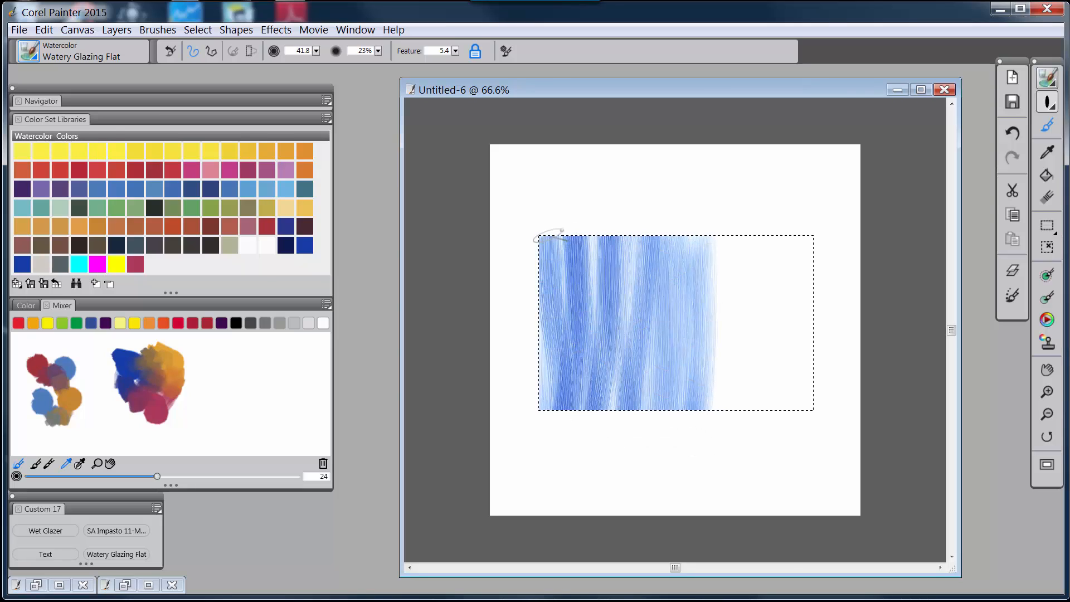
{"action": "mouse_move", "coordinate": [549, 237]}
{"action": "left_mouse_down"}
{"action": "mouse_move", "coordinate": [538, 396]}
{"action": "mouse_move", "coordinate": [533, 206]}
{"action": "mouse_move", "coordinate": [549, 433]}
{"action": "left_mouse_up"}
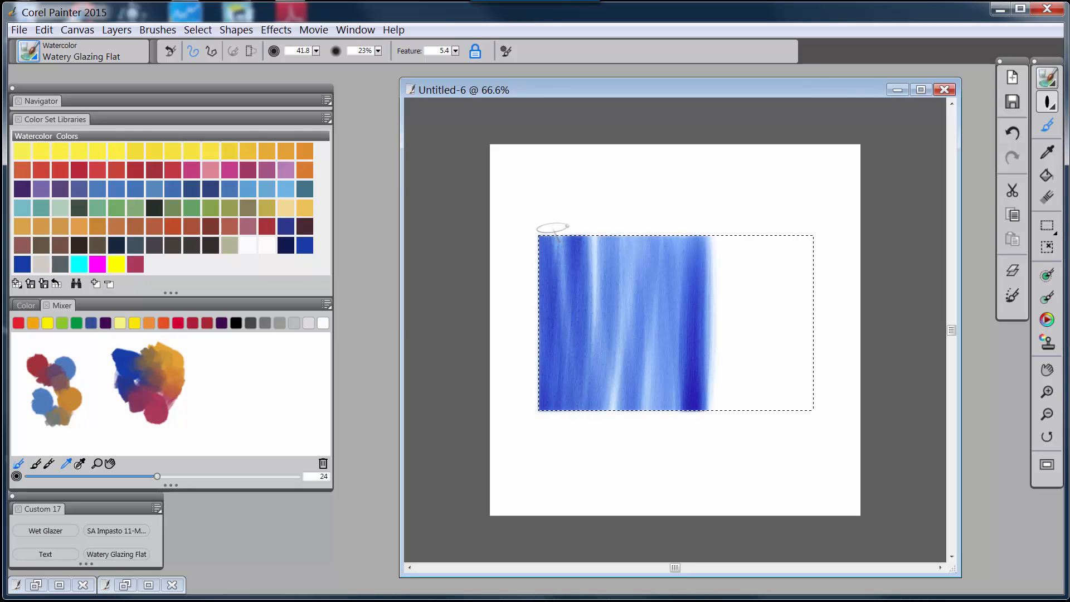
Step: Glaze vertical crimson strokes over the left part of the blue area to mix purples
{"action": "left_click_drag", "start_coordinate": [543, 226], "coordinate": [544, 453]}
{"action": "left_click_drag", "start_coordinate": [489, 229], "coordinate": [566, 382]}
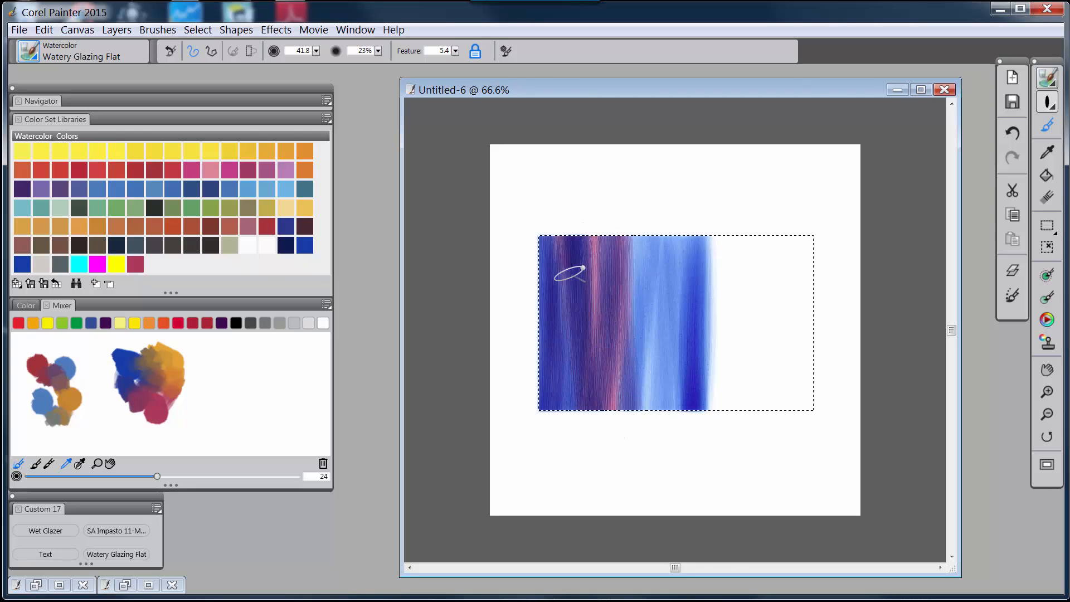
{"action": "left_click_drag", "start_coordinate": [550, 266], "coordinate": [560, 443]}
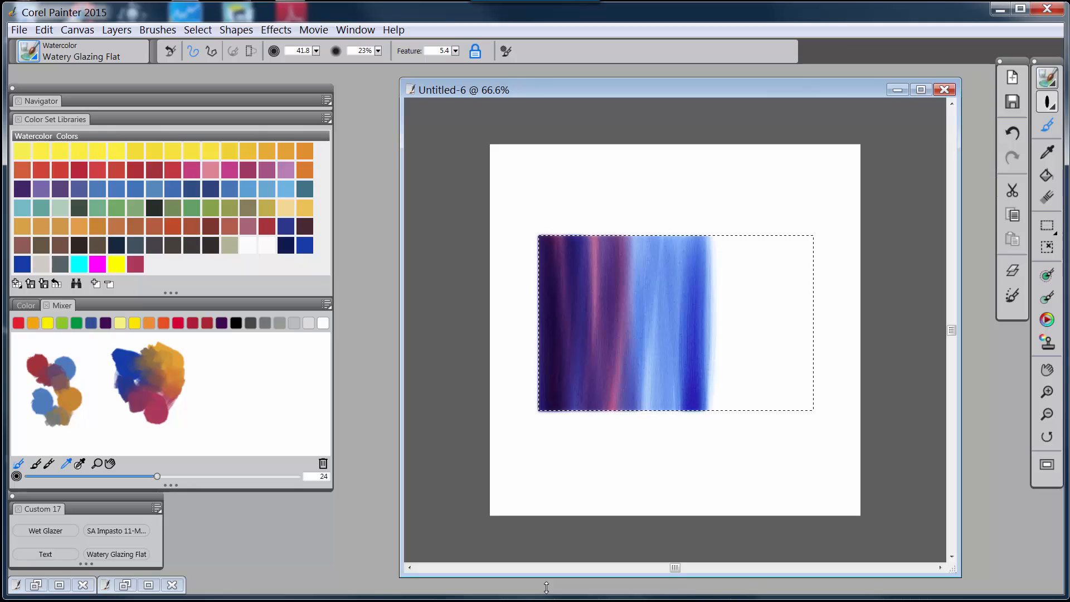
Step: Pick the golden yellow from the mixer pad and glaze it over the remaining blue and the empty right part of the selection
{"action": "left_click", "coordinate": [183, 371]}
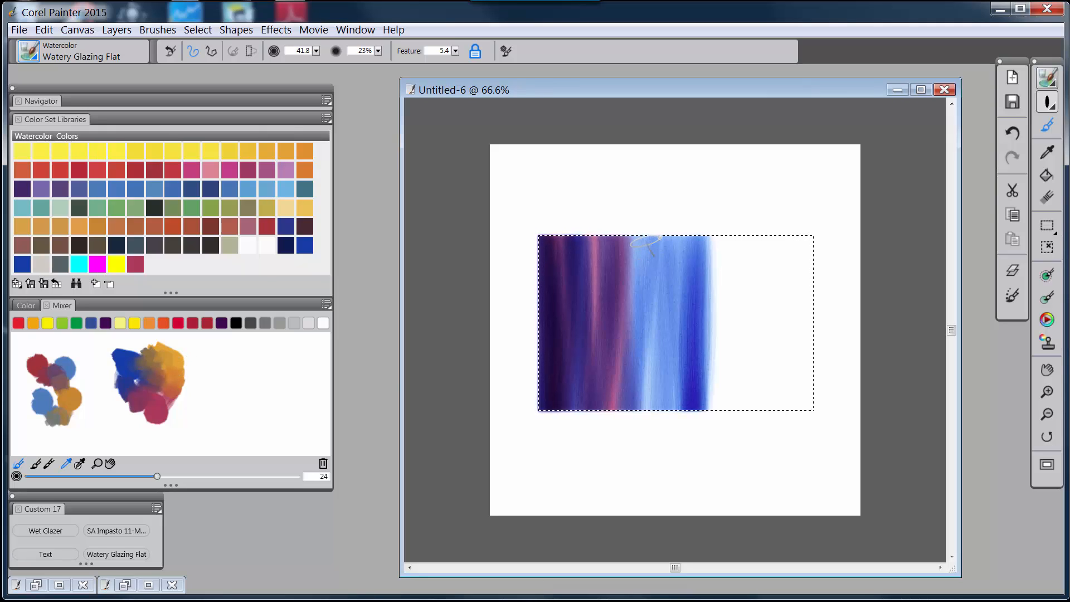
{"action": "mouse_move", "coordinate": [645, 232]}
{"action": "left_mouse_down"}
{"action": "mouse_move", "coordinate": [647, 394]}
{"action": "mouse_move", "coordinate": [643, 218]}
{"action": "mouse_move", "coordinate": [668, 422]}
{"action": "mouse_move", "coordinate": [674, 217]}
{"action": "left_mouse_up"}
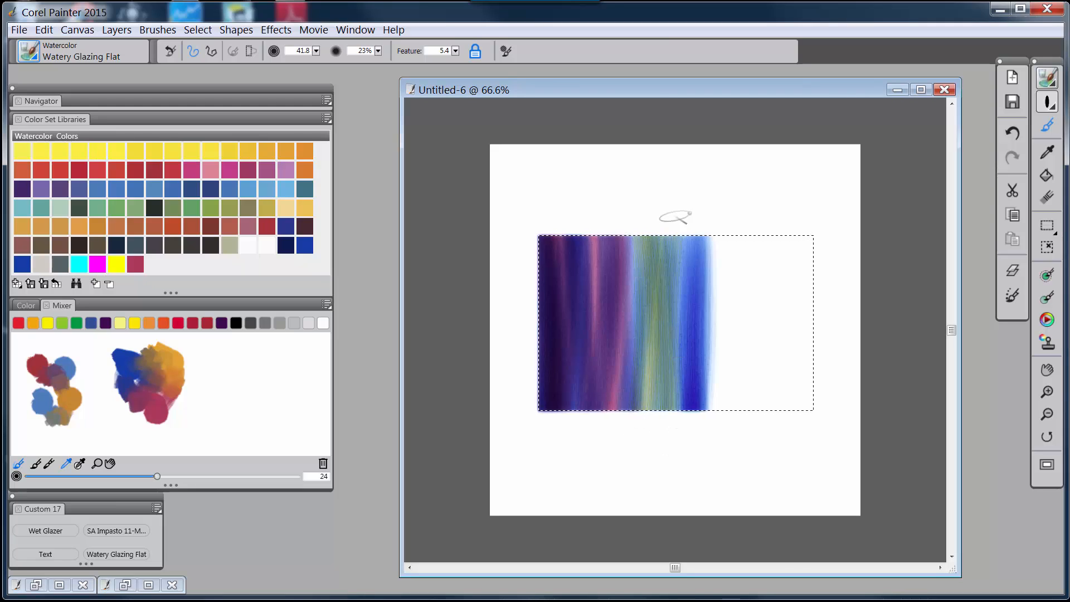
{"action": "left_click_drag", "start_coordinate": [725, 406], "coordinate": [727, 256]}
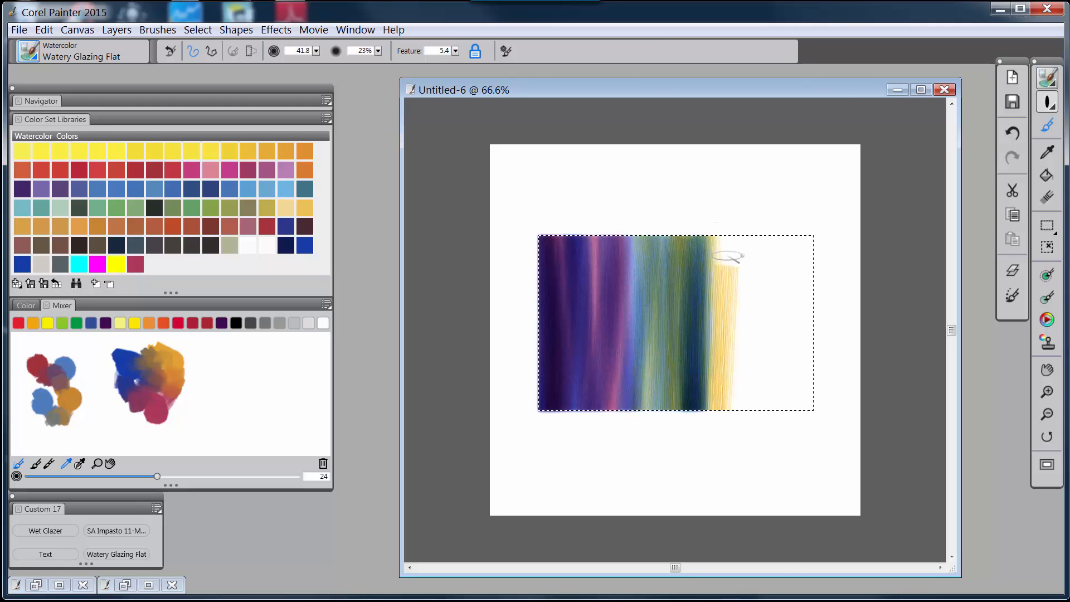
{"action": "left_click_drag", "start_coordinate": [785, 378], "coordinate": [817, 370]}
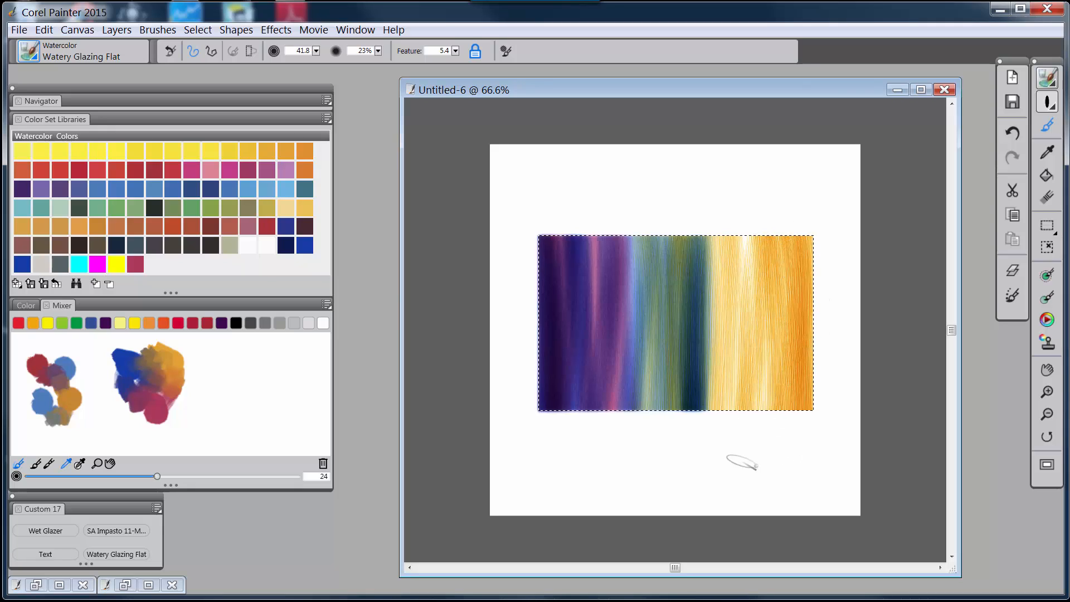
{"action": "mouse_move", "coordinate": [741, 461]}
{"action": "left_mouse_down"}
{"action": "mouse_move", "coordinate": [729, 311]}
{"action": "mouse_move", "coordinate": [691, 239]}
{"action": "left_mouse_up"}
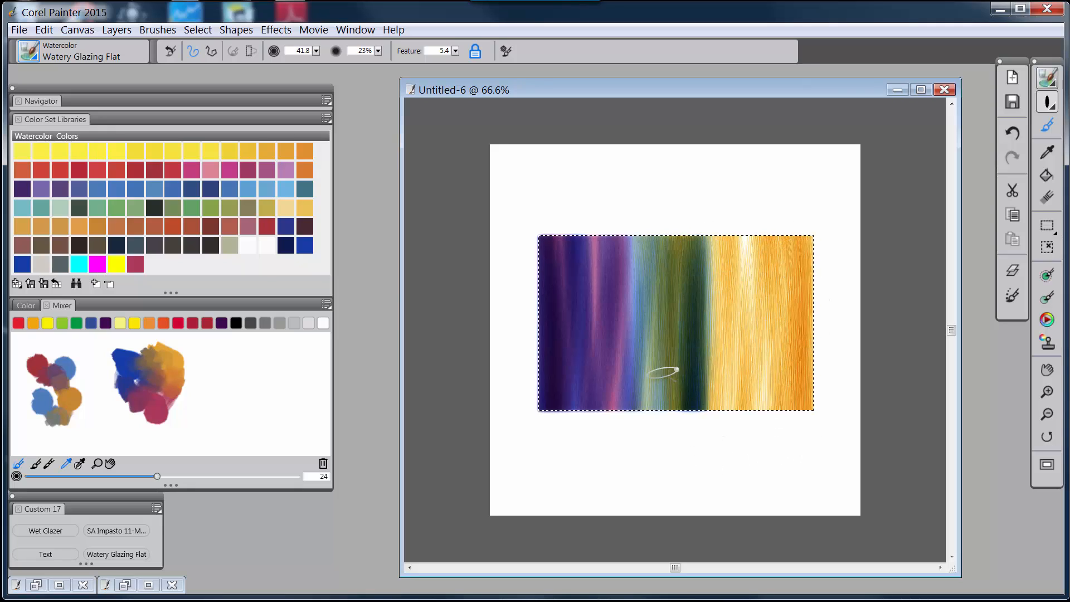
{"action": "mouse_move", "coordinate": [676, 369]}
{"action": "left_mouse_down"}
{"action": "mouse_move", "coordinate": [658, 397]}
{"action": "mouse_move", "coordinate": [646, 228]}
{"action": "mouse_move", "coordinate": [643, 429]}
{"action": "left_mouse_up"}
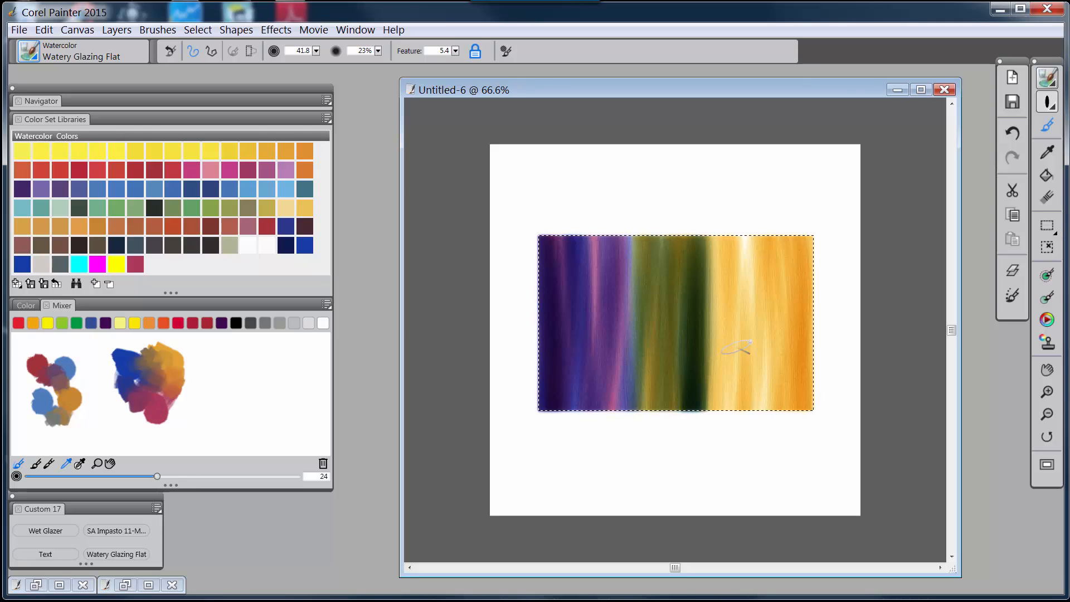
Step: Glaze vertical red strokes over the yellow area and the dark green band to mix oranges, reds and near-black
{"action": "left_click_drag", "start_coordinate": [721, 229], "coordinate": [736, 433]}
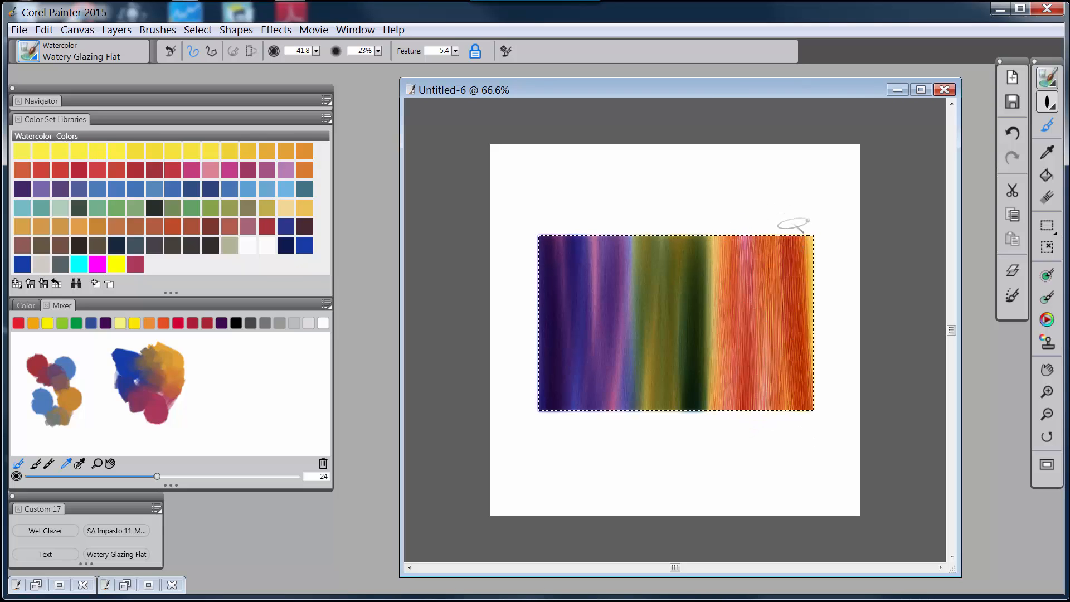
{"action": "left_click_drag", "start_coordinate": [795, 225], "coordinate": [803, 429]}
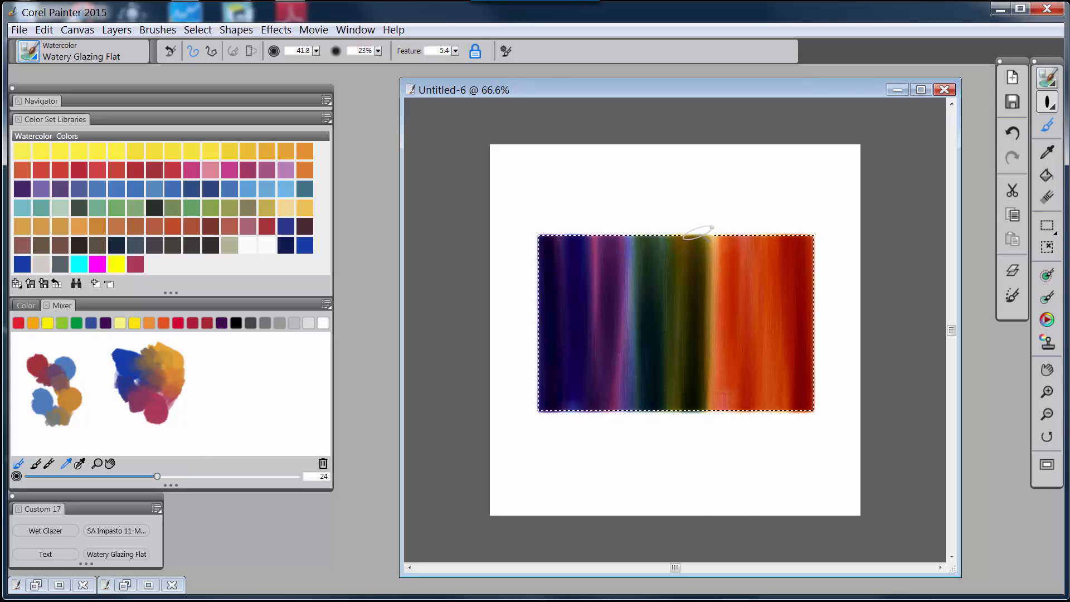
{"action": "mouse_move", "coordinate": [703, 273]}
{"action": "left_mouse_down"}
{"action": "mouse_move", "coordinate": [692, 304]}
{"action": "mouse_move", "coordinate": [684, 228]}
{"action": "mouse_move", "coordinate": [691, 434]}
{"action": "mouse_move", "coordinate": [696, 222]}
{"action": "mouse_move", "coordinate": [708, 360]}
{"action": "mouse_move", "coordinate": [704, 227]}
{"action": "mouse_move", "coordinate": [693, 416]}
{"action": "mouse_move", "coordinate": [688, 232]}
{"action": "left_mouse_up"}
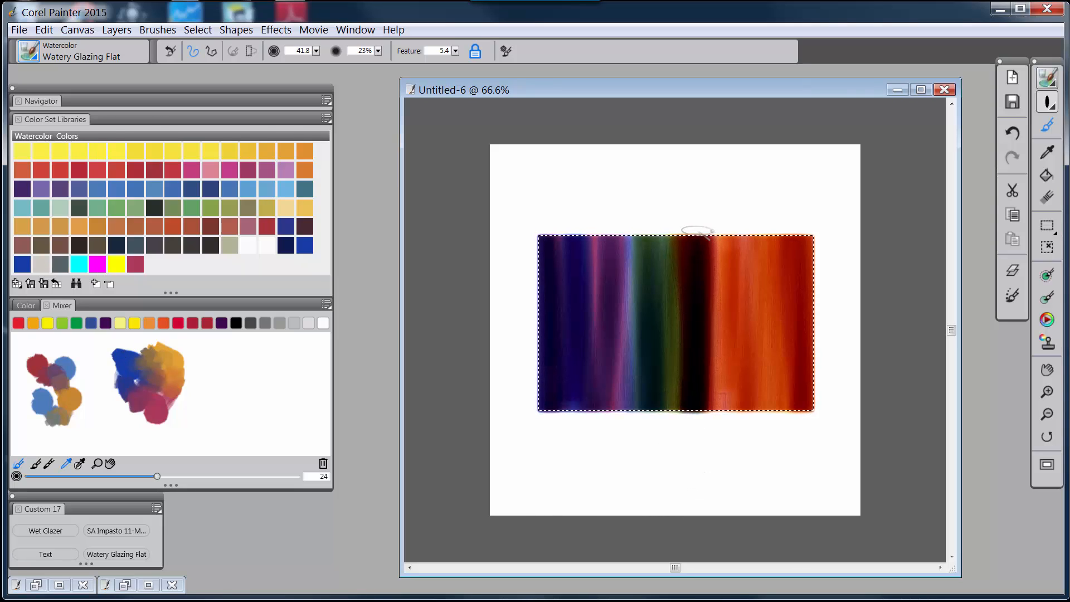
{"action": "mouse_move", "coordinate": [696, 230]}
{"action": "left_mouse_down"}
{"action": "mouse_move", "coordinate": [690, 394]}
{"action": "mouse_move", "coordinate": [680, 365]}
{"action": "left_mouse_up"}
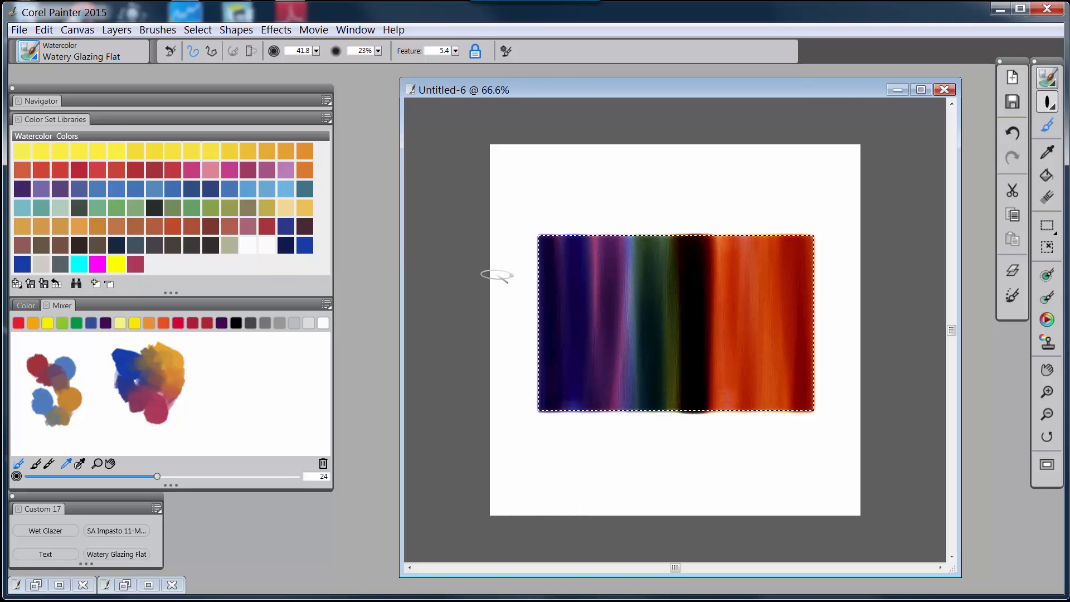
Step: Drop the watercolor layer onto the canvas
{"action": "left_click", "coordinate": [1012, 271]}
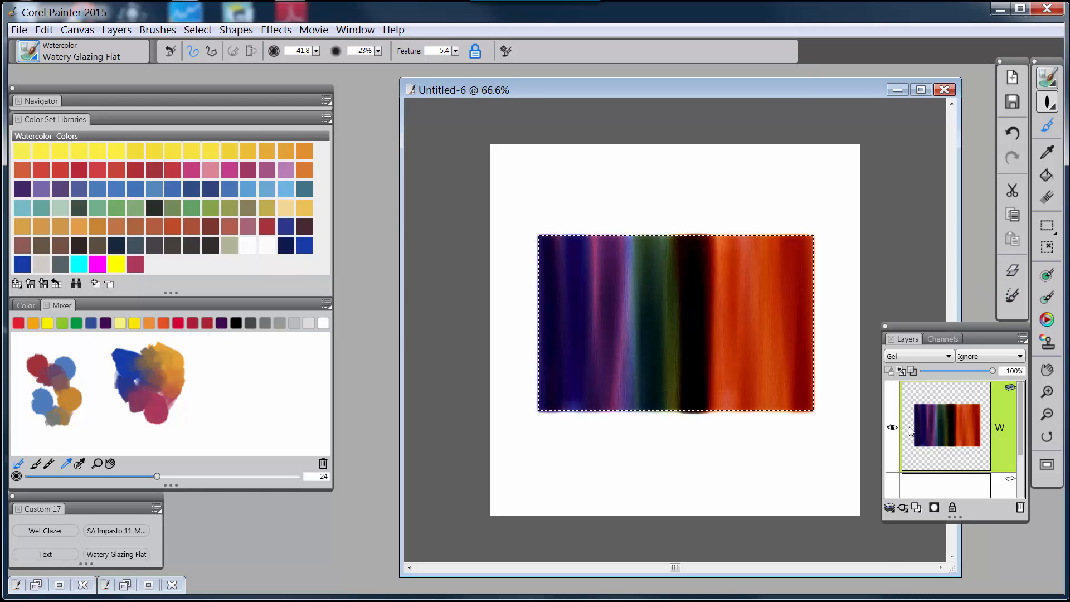
{"action": "left_click", "coordinate": [890, 508]}
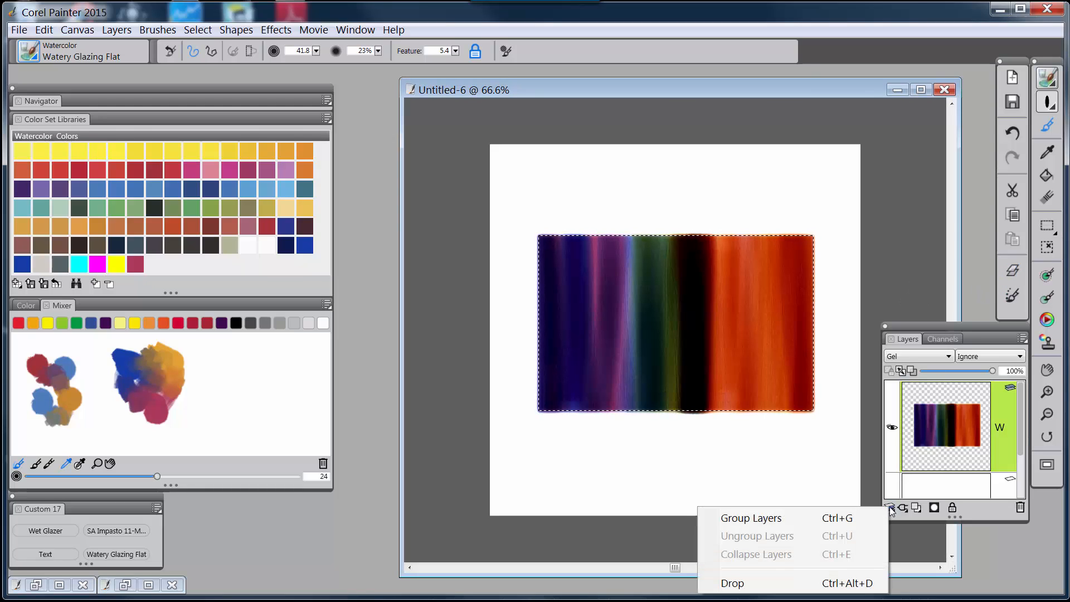
{"action": "left_click", "coordinate": [728, 582]}
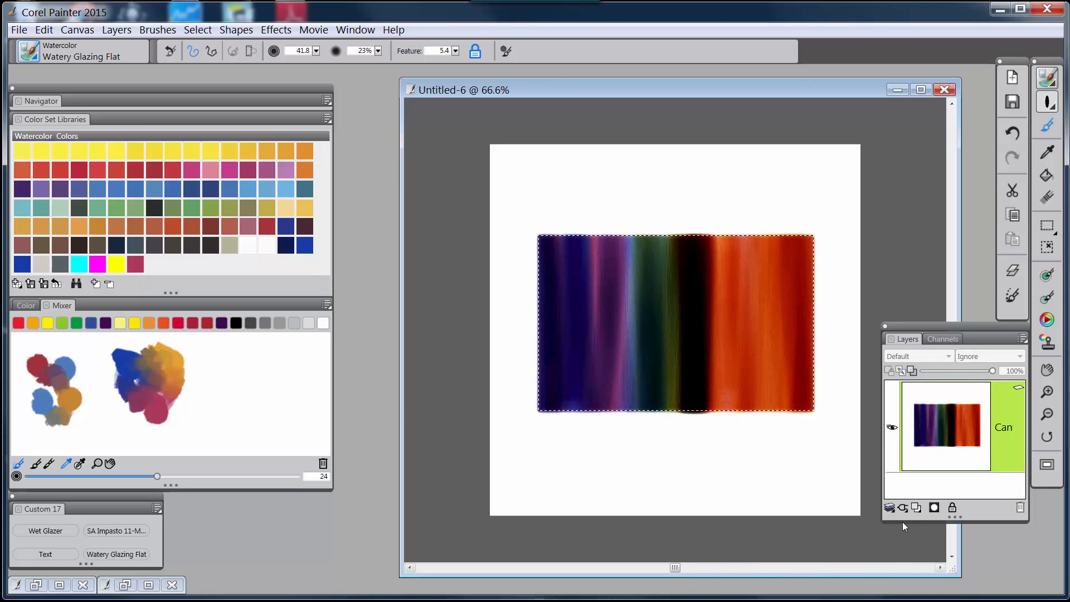
Step: Add a new layer and fill the selected rectangle on it with white using the Paint Bucket
{"action": "left_click", "coordinate": [916, 508]}
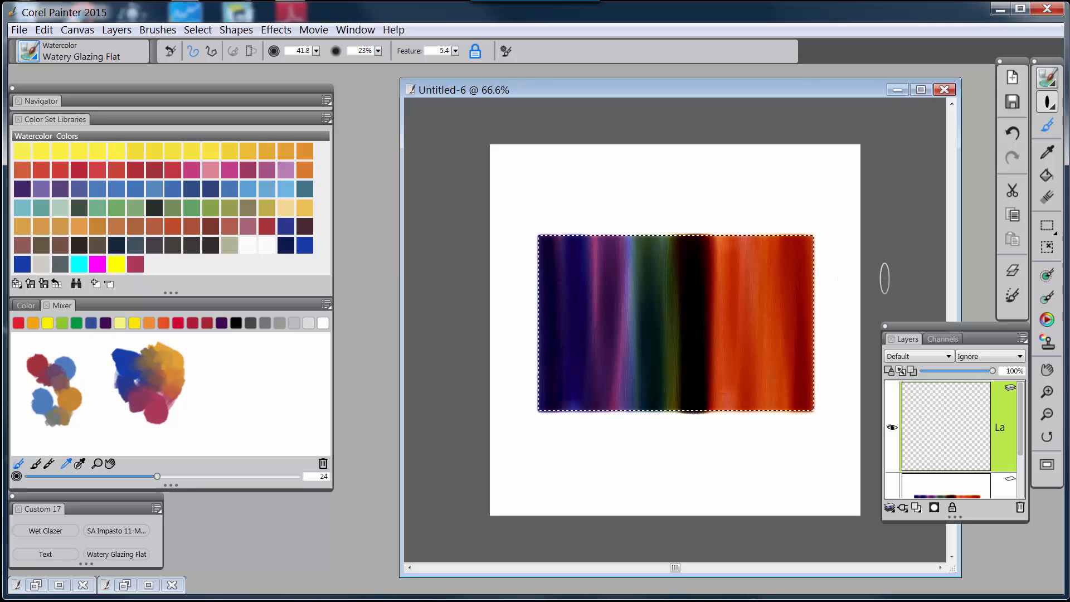
{"action": "left_click", "coordinate": [324, 323]}
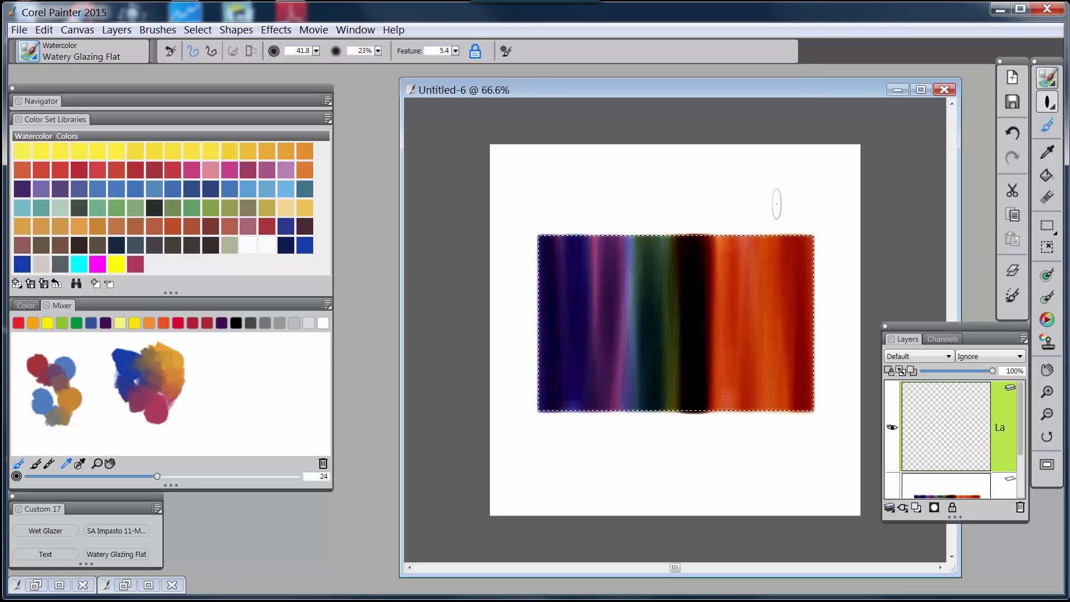
{"action": "left_click", "coordinate": [1047, 175]}
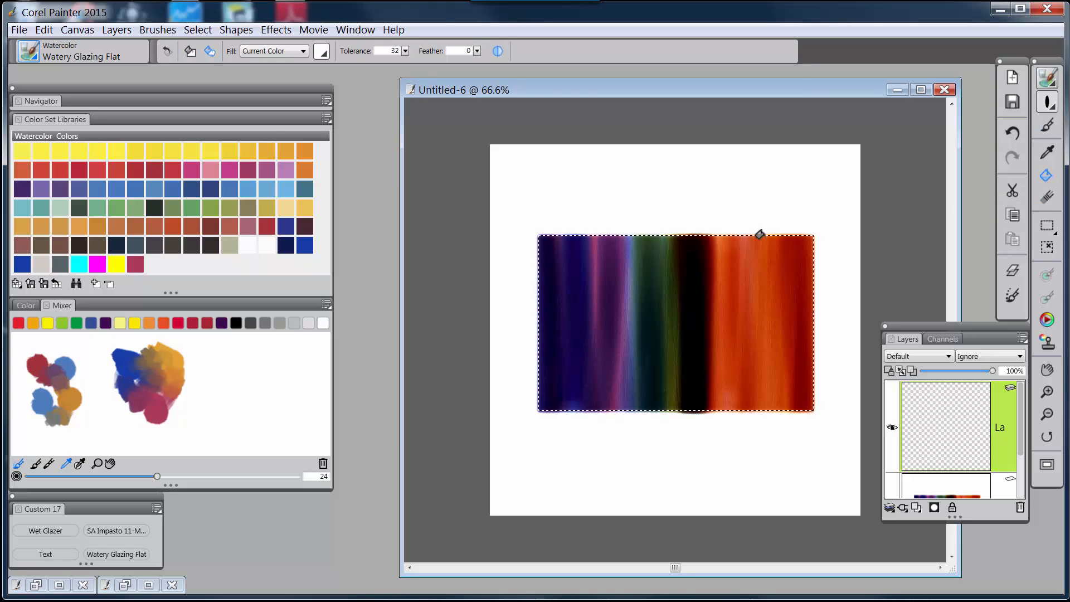
{"action": "left_click", "coordinate": [646, 287]}
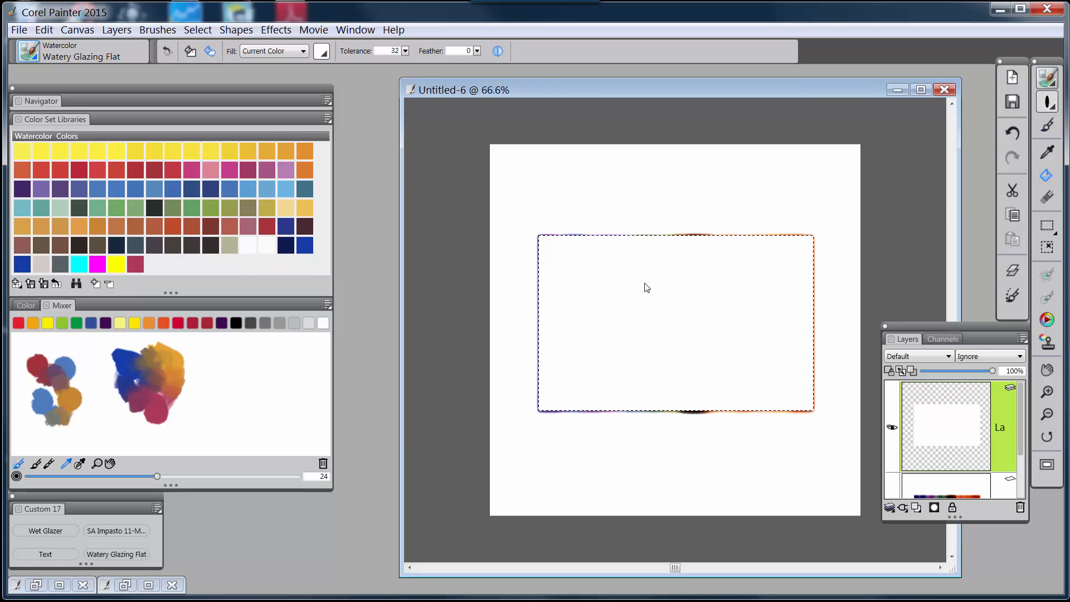
Step: Set the white layer's composite method to Overlay and drop it onto the canvas
{"action": "left_click", "coordinate": [949, 357]}
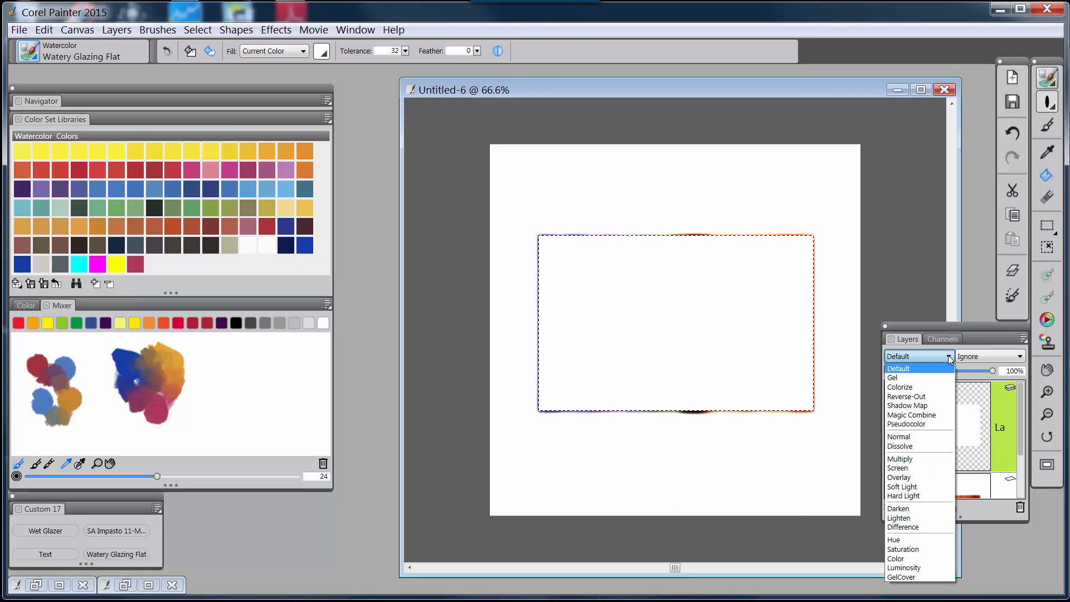
{"action": "left_click", "coordinate": [927, 477]}
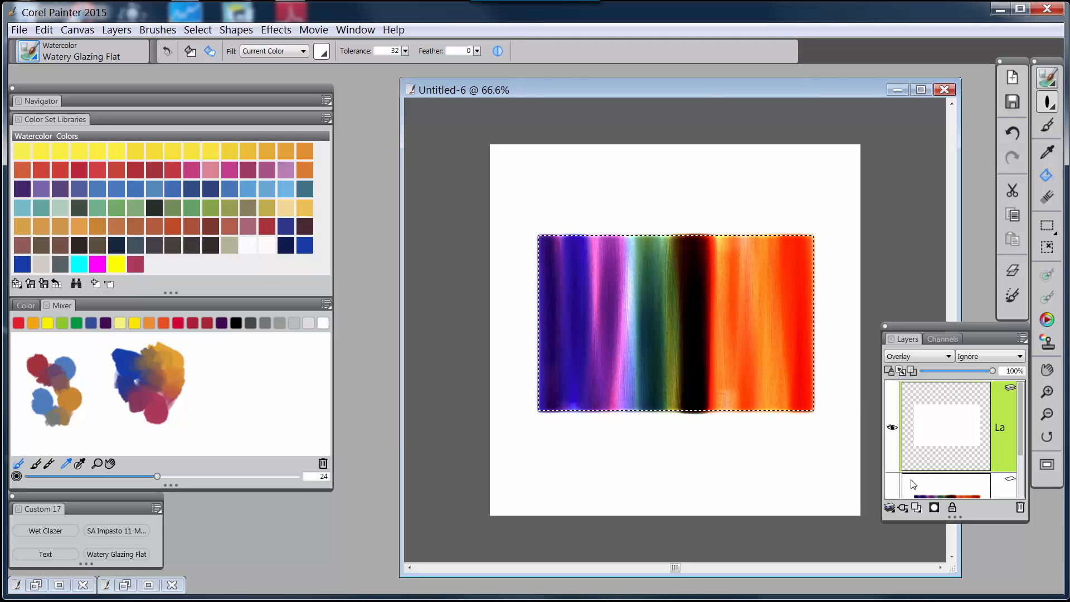
{"action": "left_click", "coordinate": [890, 507]}
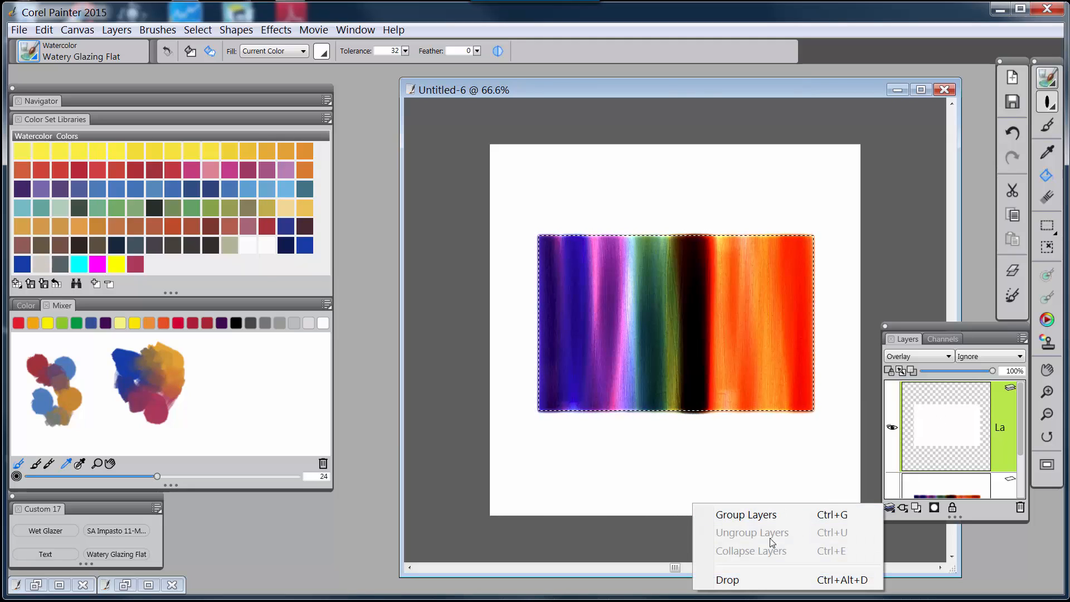
{"action": "left_click", "coordinate": [775, 579]}
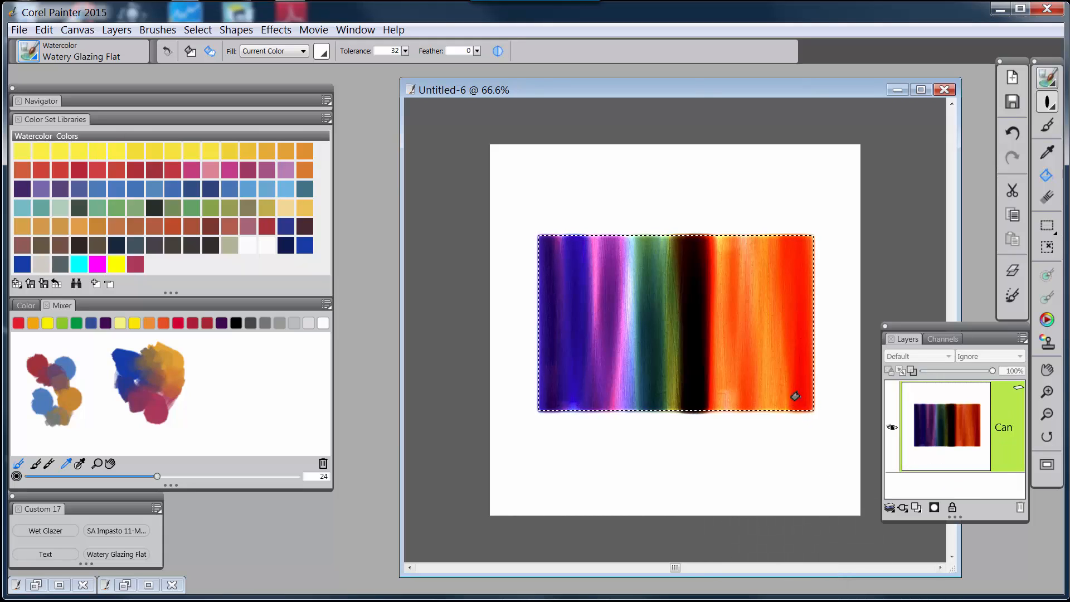
{"action": "left_click", "coordinate": [886, 327]}
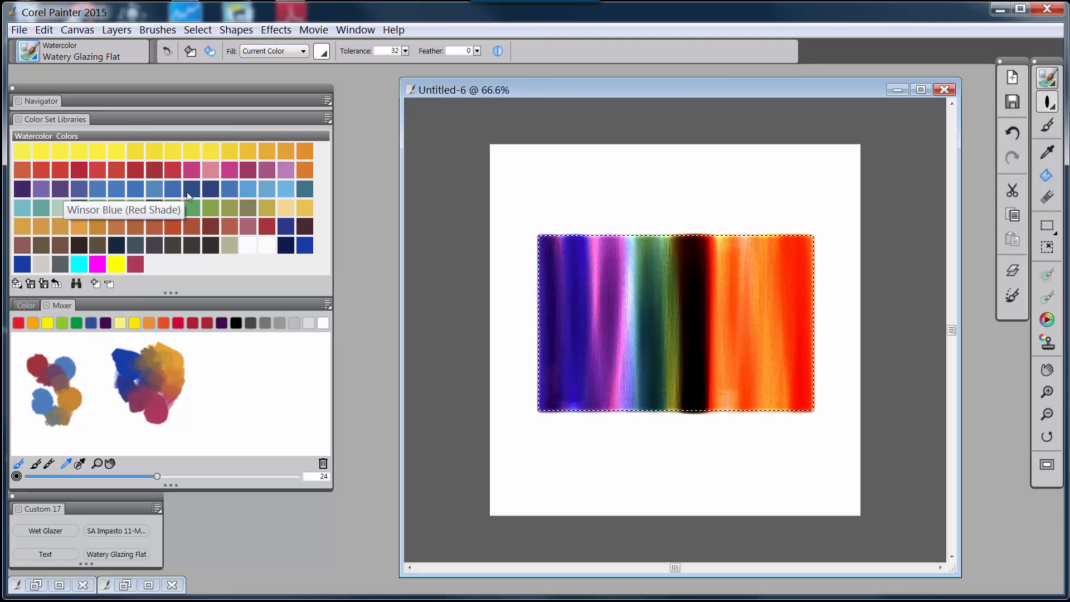
Step: Create a new color set from the selection, named PhaloBG-CadY-Aliz, with a maximum of 32 colors
{"action": "left_click", "coordinate": [326, 119]}
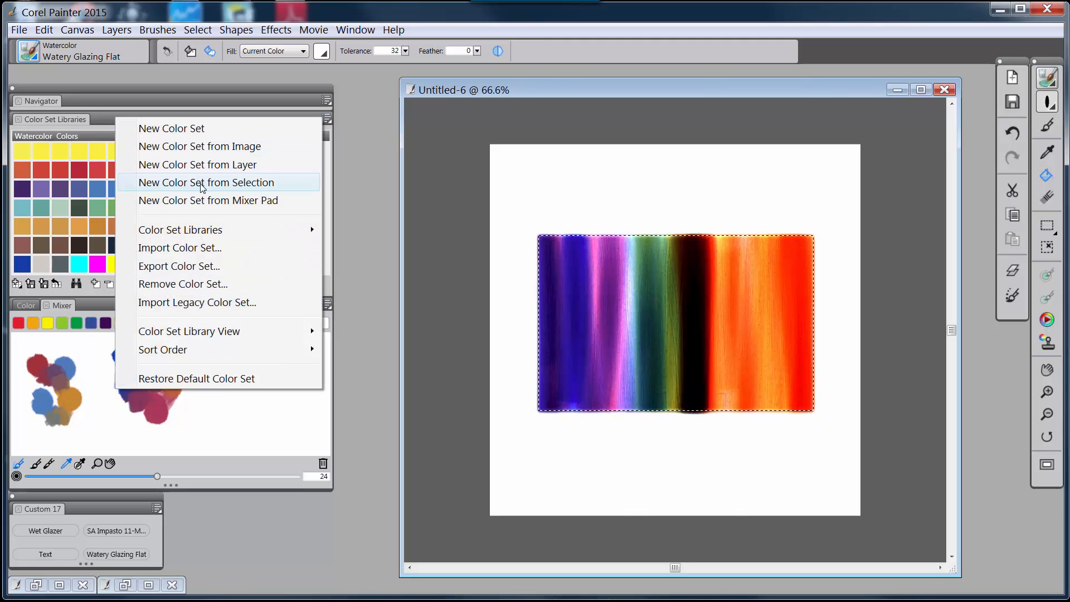
{"action": "left_click", "coordinate": [249, 185]}
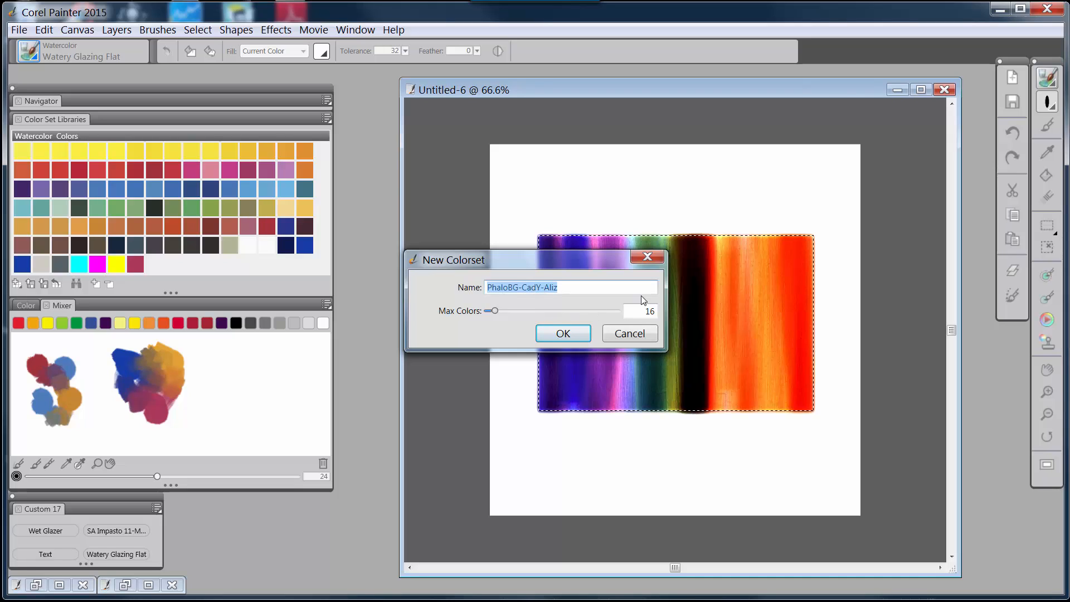
{"action": "left_click_drag", "start_coordinate": [642, 311], "coordinate": [663, 306]}
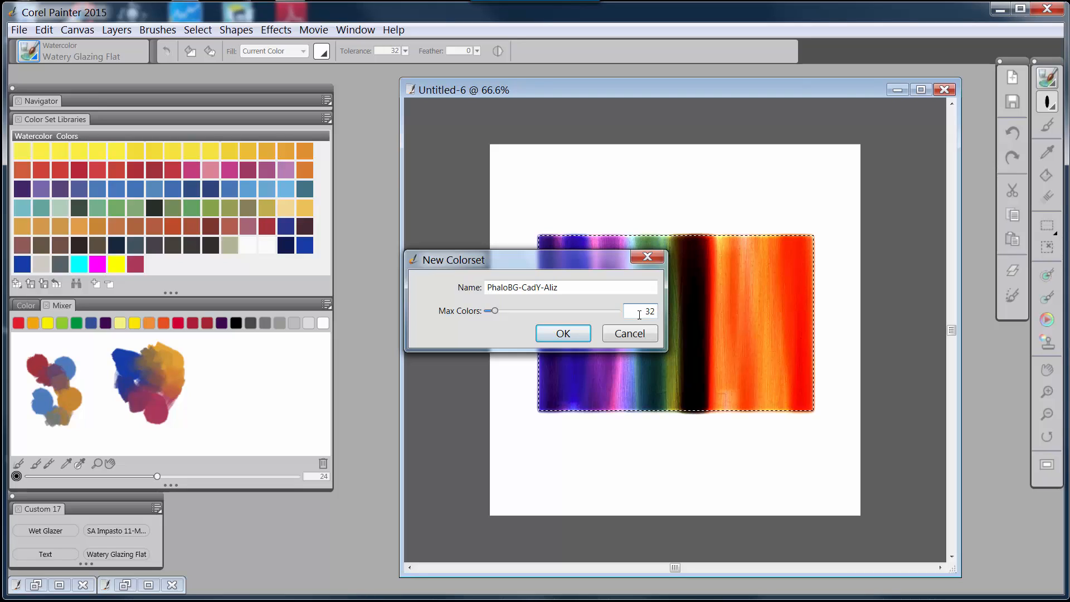
{"action": "left_click", "coordinate": [569, 335]}
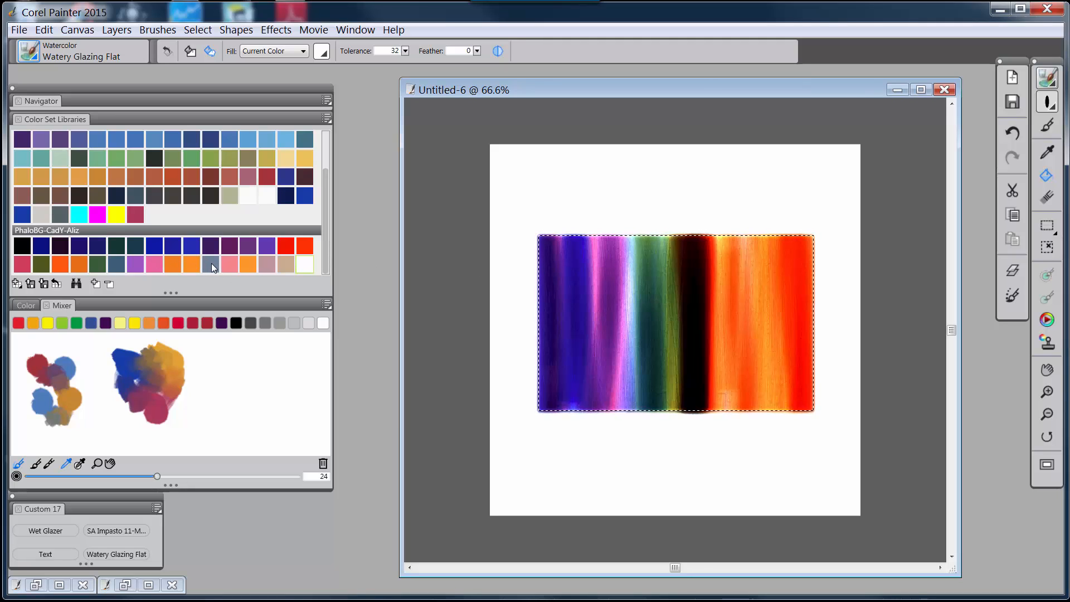
Step: Restore the minimized Color Mix Template.rif document
{"action": "left_click", "coordinate": [124, 585]}
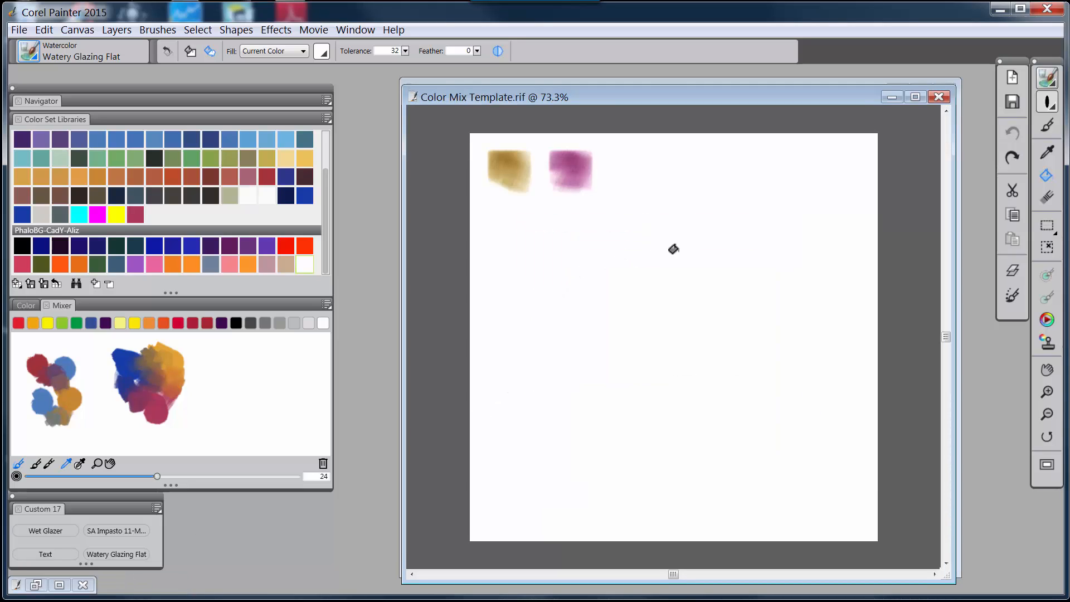
Step: Fill the canvas with white to cover the two test swatches and load the Many Rectangles selection, replacing the current selection
{"action": "left_click", "coordinate": [673, 249]}
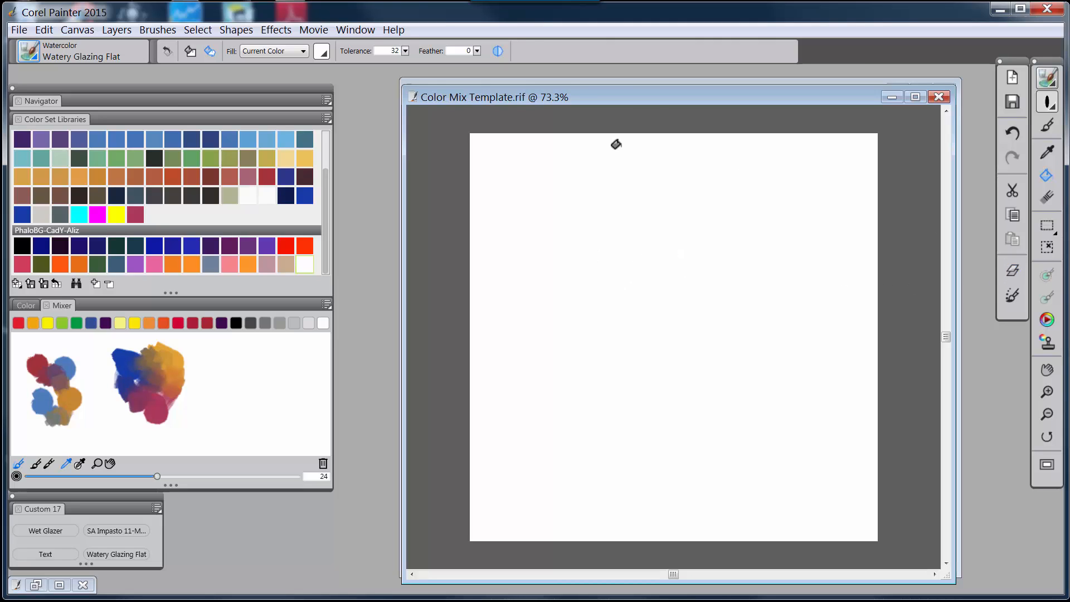
{"action": "left_click", "coordinate": [202, 29]}
{"action": "left_click", "coordinate": [143, 299]}
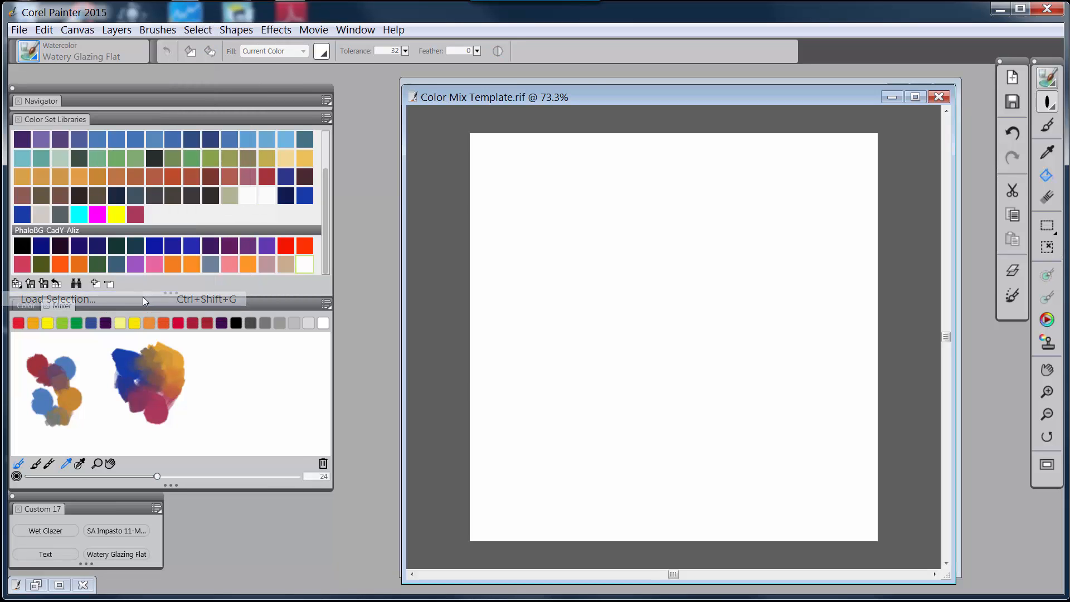
{"action": "left_click", "coordinate": [664, 251]}
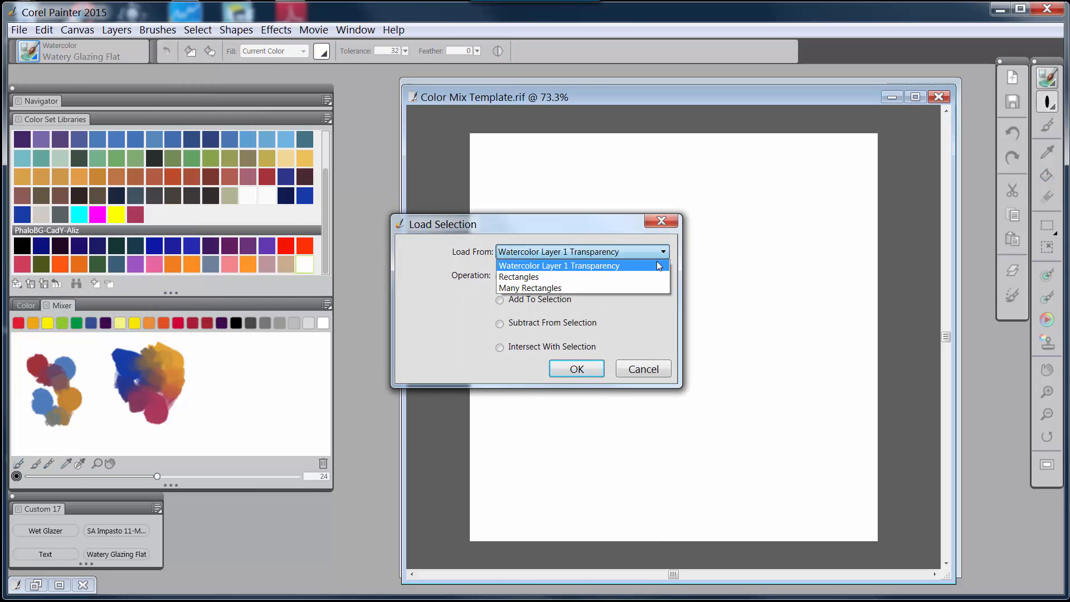
{"action": "left_click", "coordinate": [655, 288]}
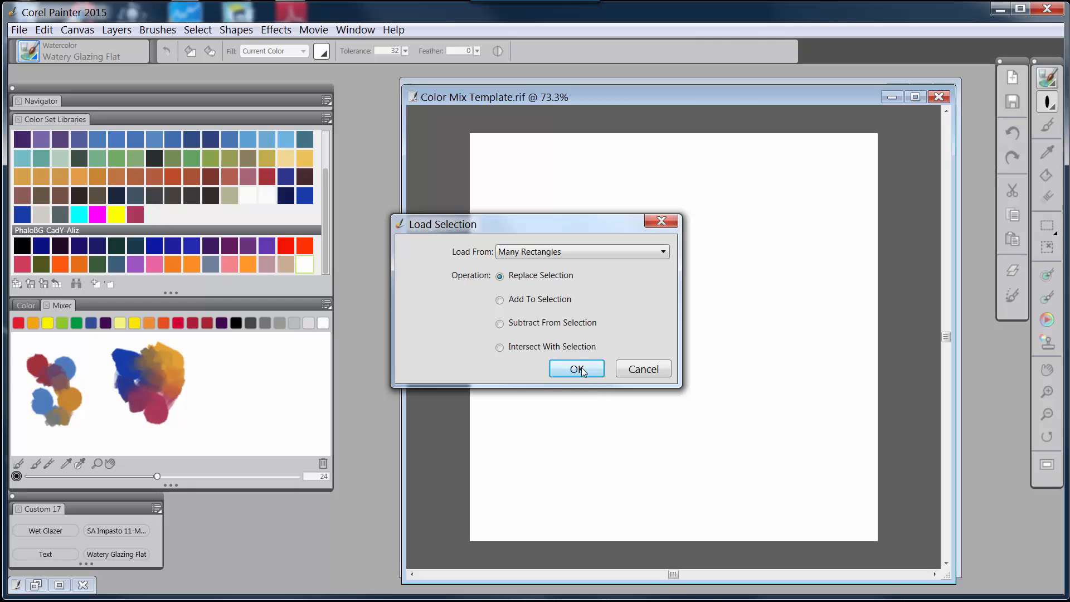
{"action": "left_click", "coordinate": [578, 369]}
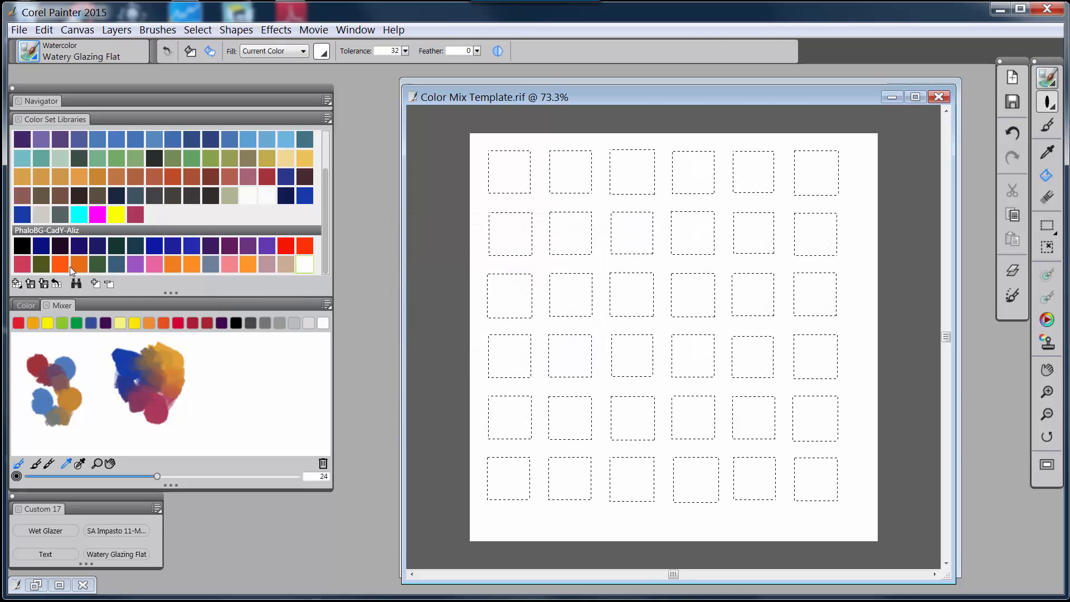
Step: Paint the first three squares of the top row with the black, navy and dark plum PhaloBG-CadY-Aliz colors using the Watery Glazing Flat brush
{"action": "left_click", "coordinate": [22, 246]}
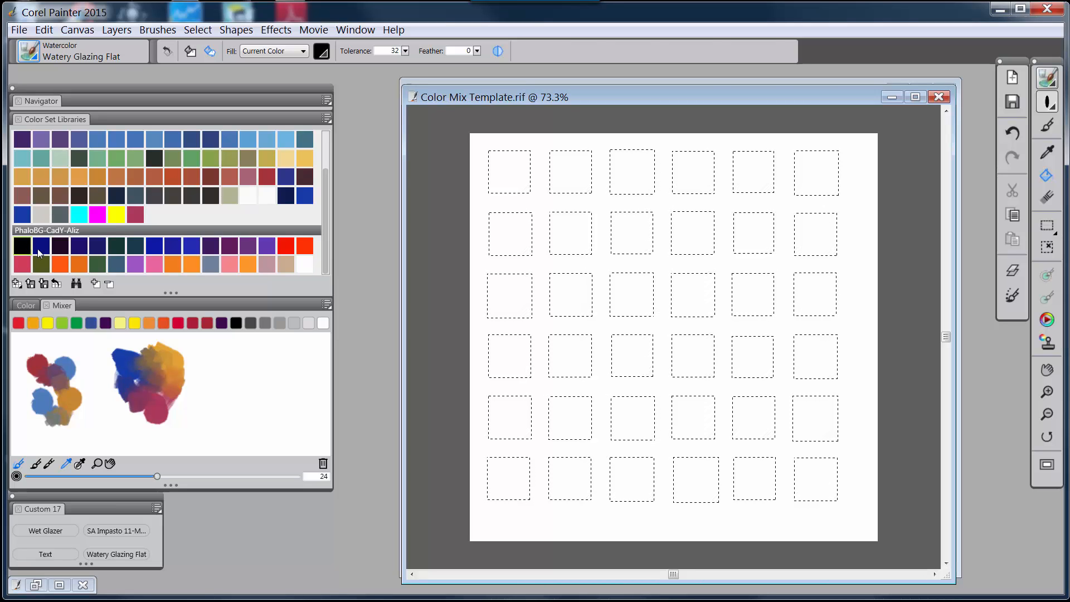
{"action": "left_click", "coordinate": [31, 304]}
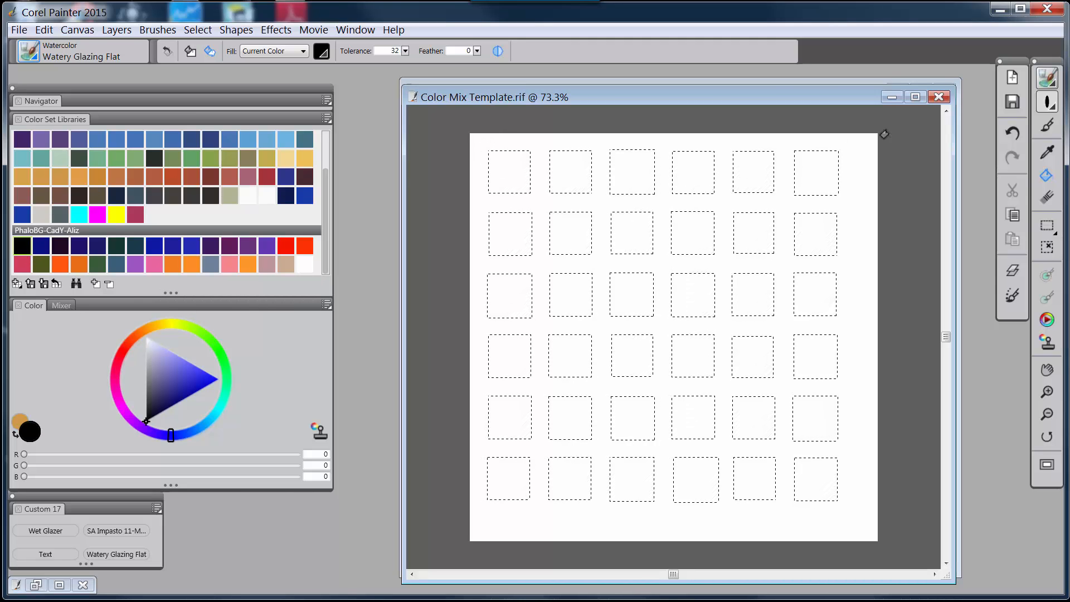
{"action": "key", "text": "b"}
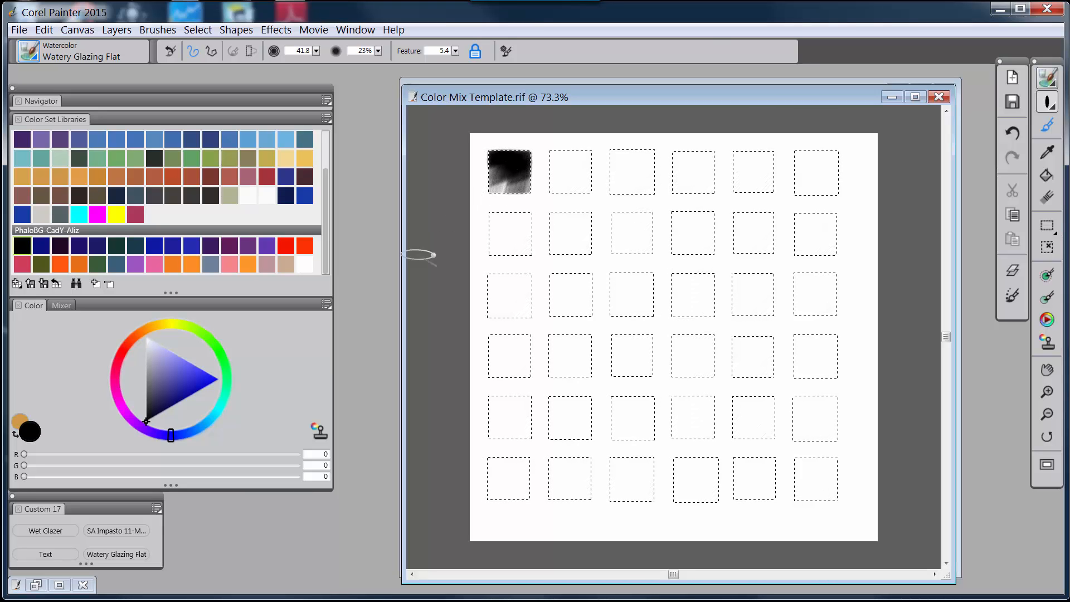
{"action": "left_click", "coordinate": [41, 245]}
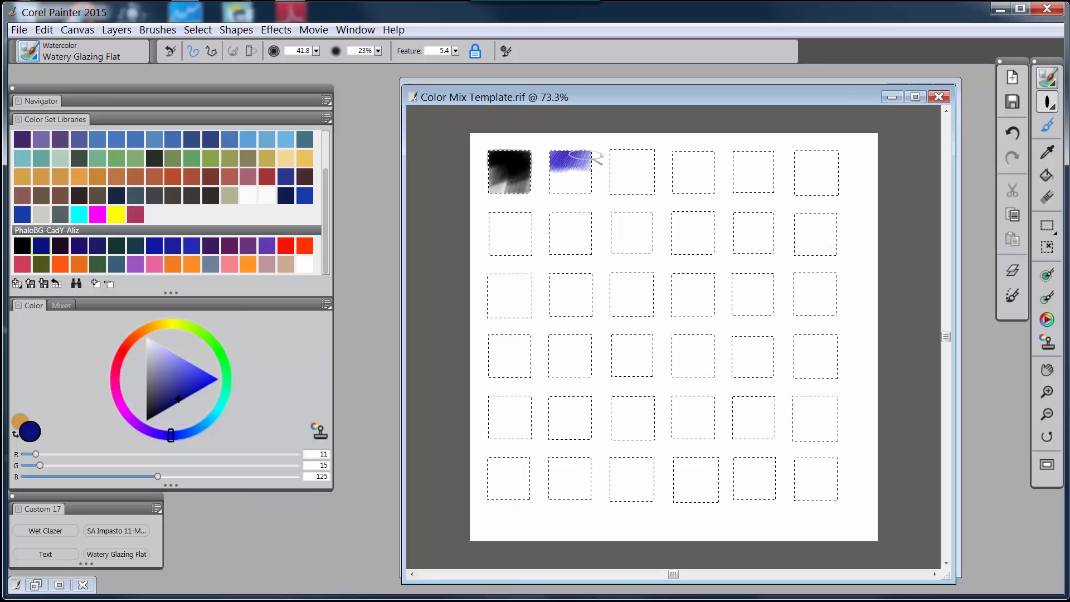
{"action": "left_click_drag", "start_coordinate": [566, 180], "coordinate": [573, 155]}
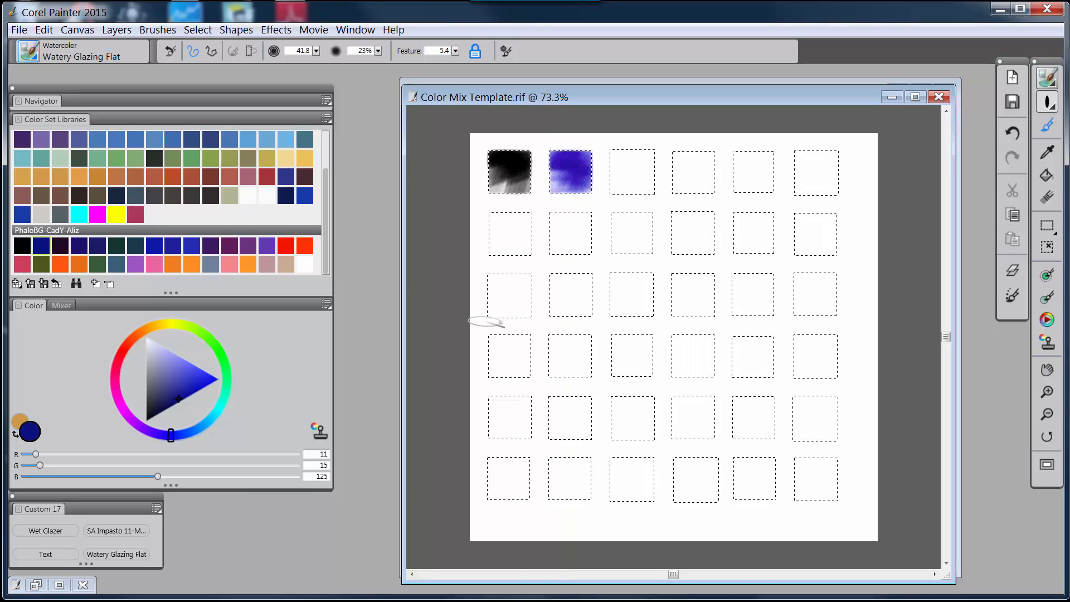
{"action": "left_click", "coordinate": [60, 247]}
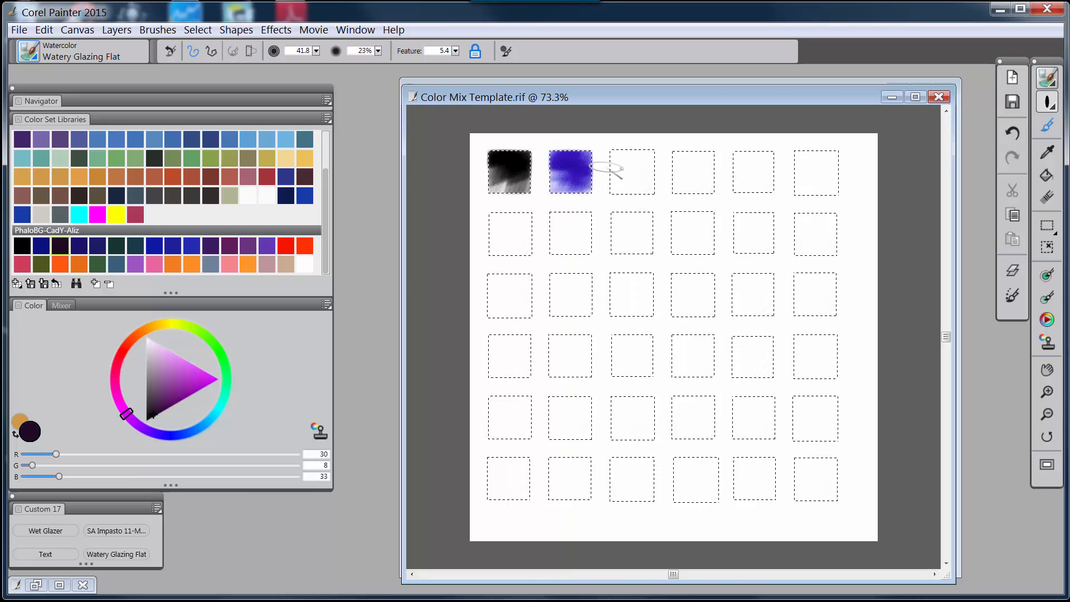
{"action": "left_click_drag", "start_coordinate": [607, 167], "coordinate": [630, 150]}
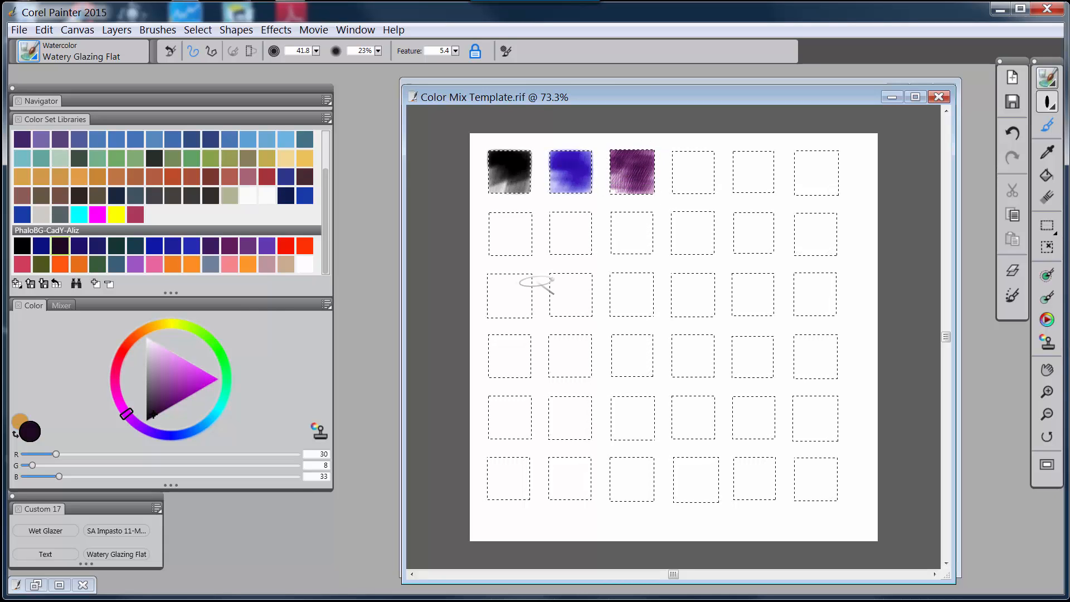
Step: Paint the last three squares of the top row with the color set's next two dark blues and its dark green-teal
{"action": "left_click", "coordinate": [79, 246]}
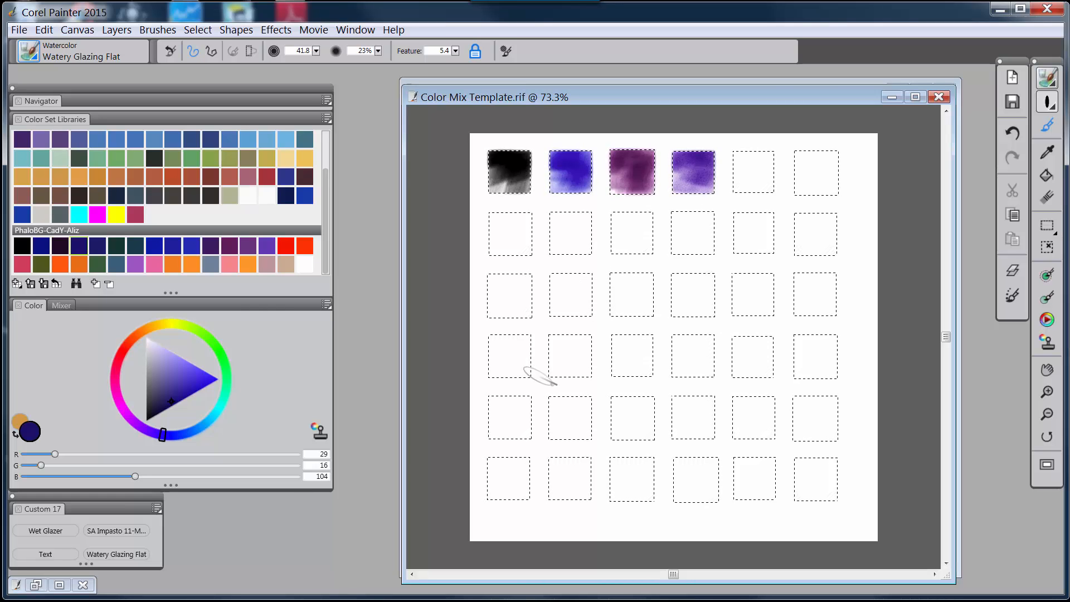
{"action": "left_click", "coordinate": [96, 243]}
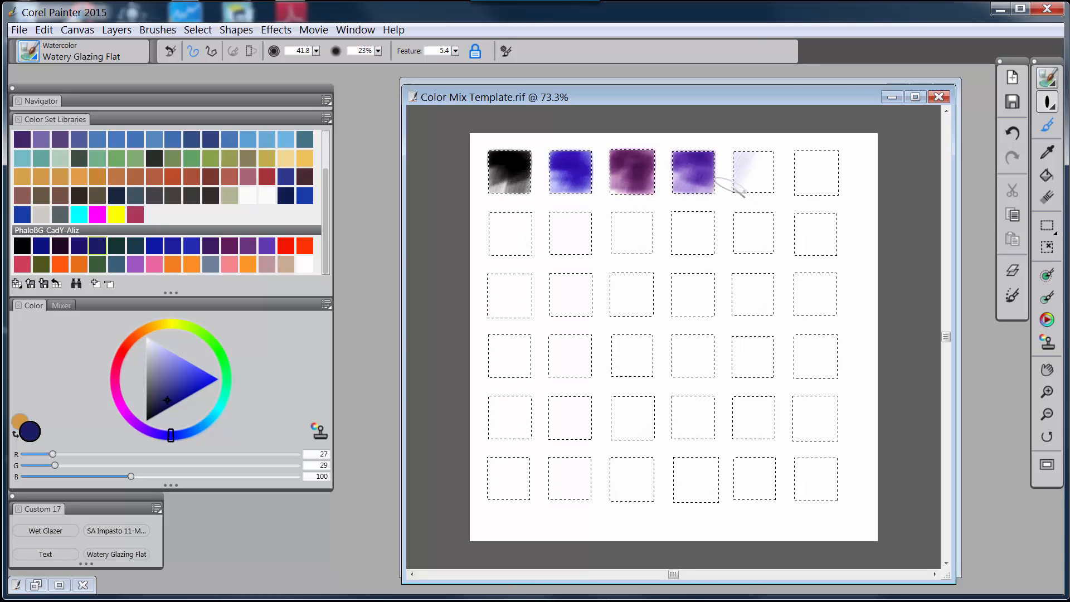
{"action": "mouse_move", "coordinate": [730, 186]}
{"action": "left_mouse_down"}
{"action": "mouse_move", "coordinate": [759, 152]}
{"action": "mouse_move", "coordinate": [772, 167]}
{"action": "left_mouse_up"}
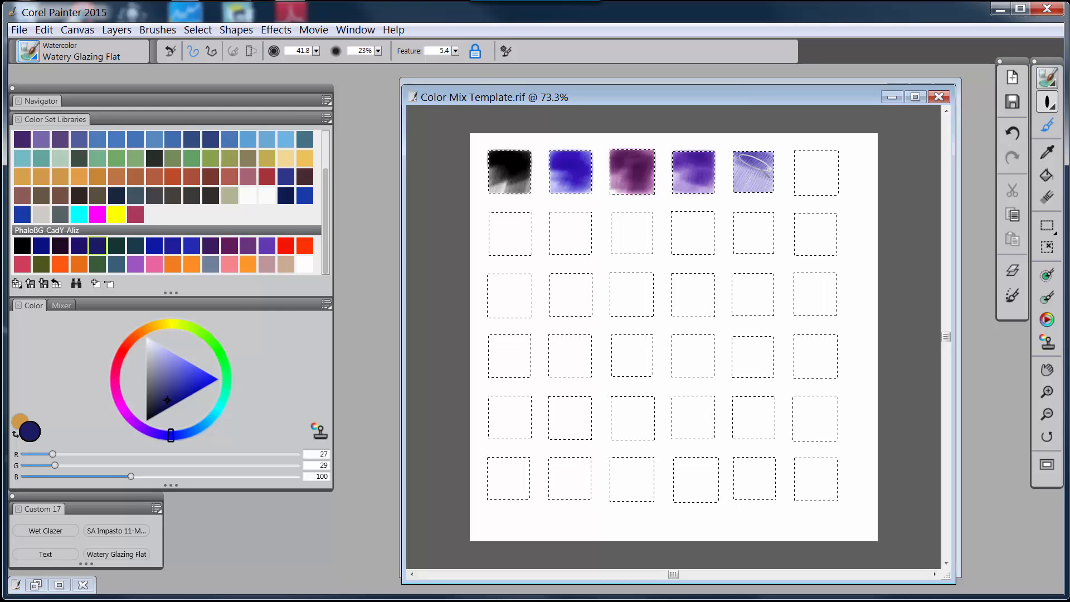
{"action": "mouse_move", "coordinate": [771, 198]}
{"action": "left_mouse_down"}
{"action": "mouse_move", "coordinate": [783, 171]}
{"action": "mouse_move", "coordinate": [754, 192]}
{"action": "mouse_move", "coordinate": [763, 159]}
{"action": "left_mouse_up"}
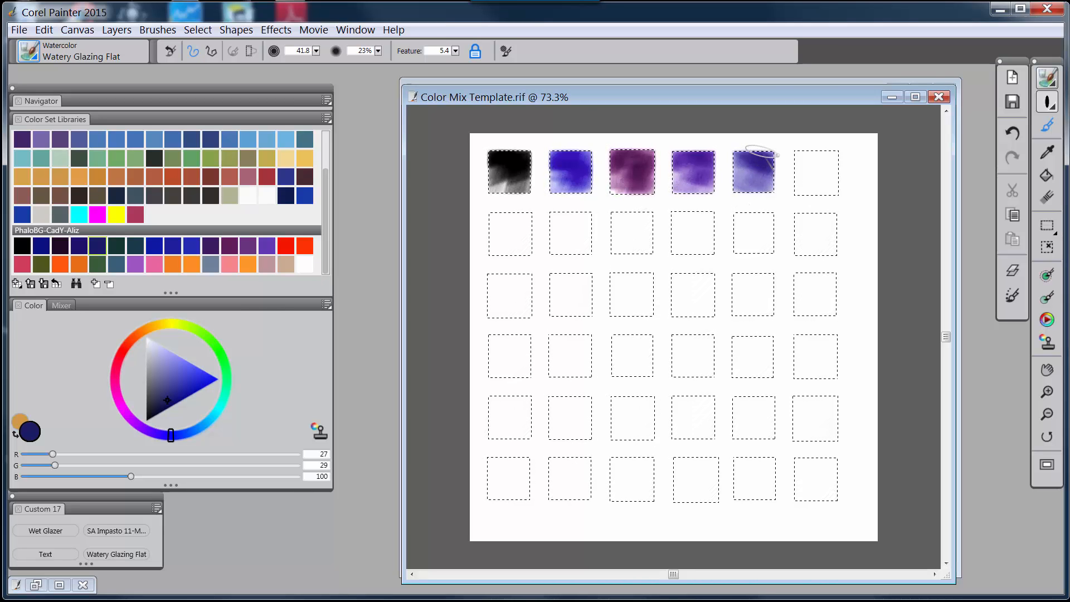
{"action": "left_click", "coordinate": [117, 245]}
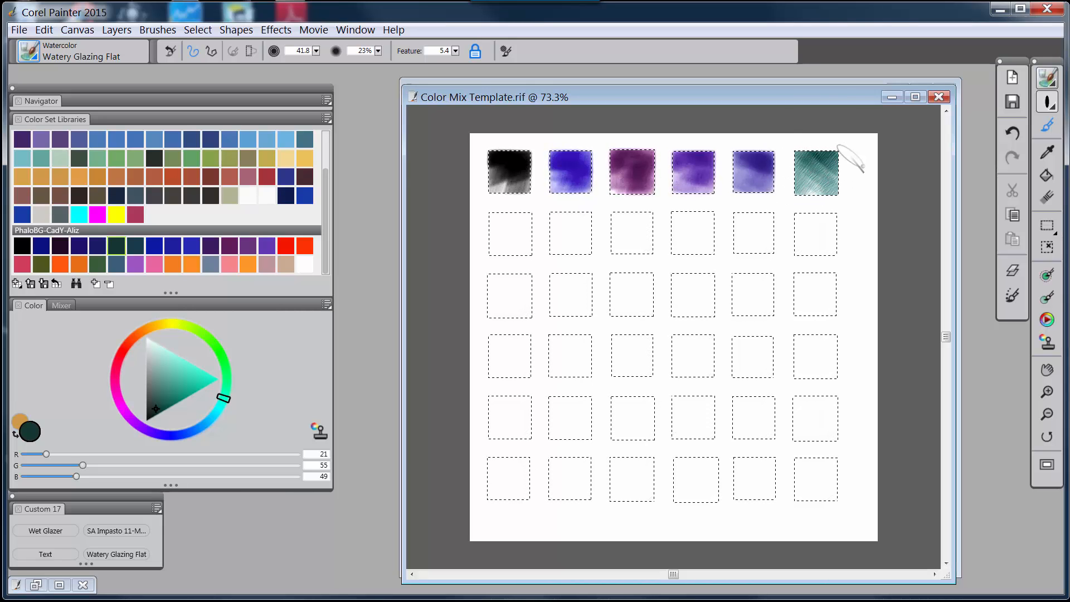
Step: Paint the first four squares of the second row with the color set's dark blue-teal and following bright blues
{"action": "left_click", "coordinate": [130, 245]}
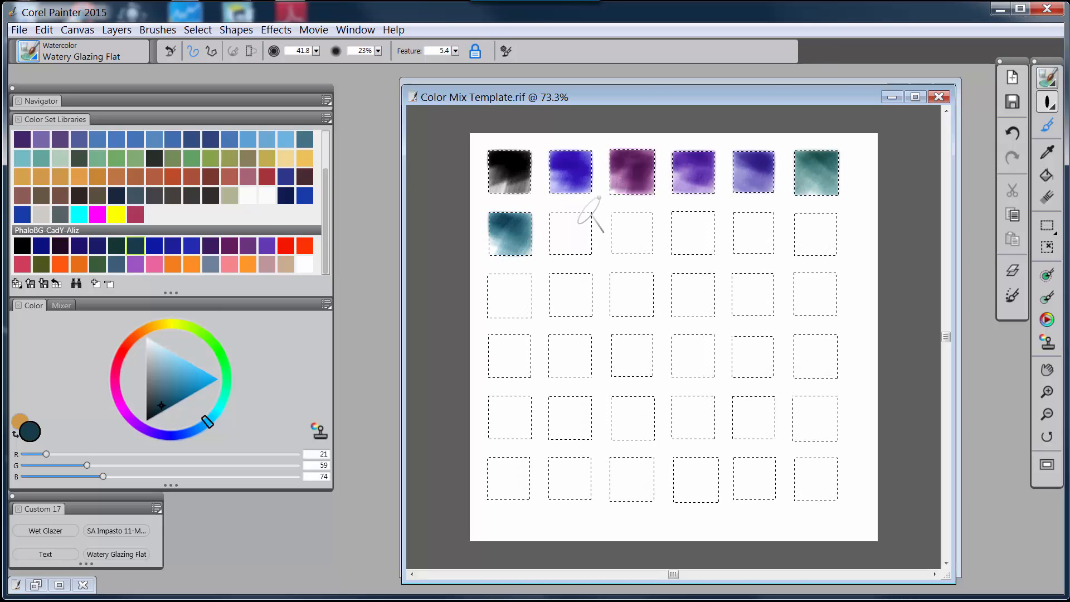
{"action": "left_click", "coordinate": [151, 249]}
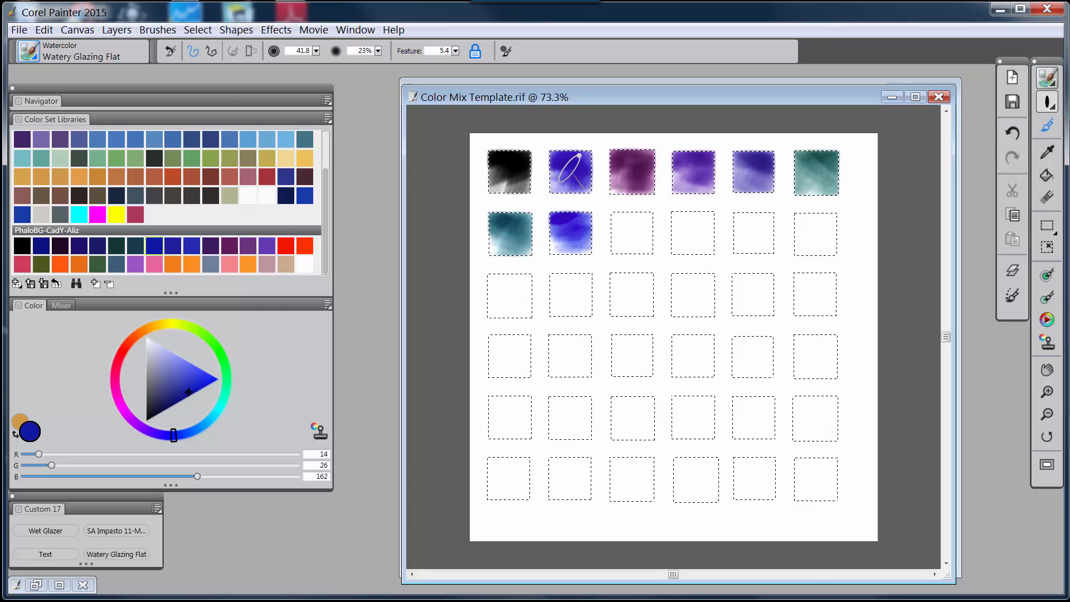
{"action": "left_click", "coordinate": [173, 247]}
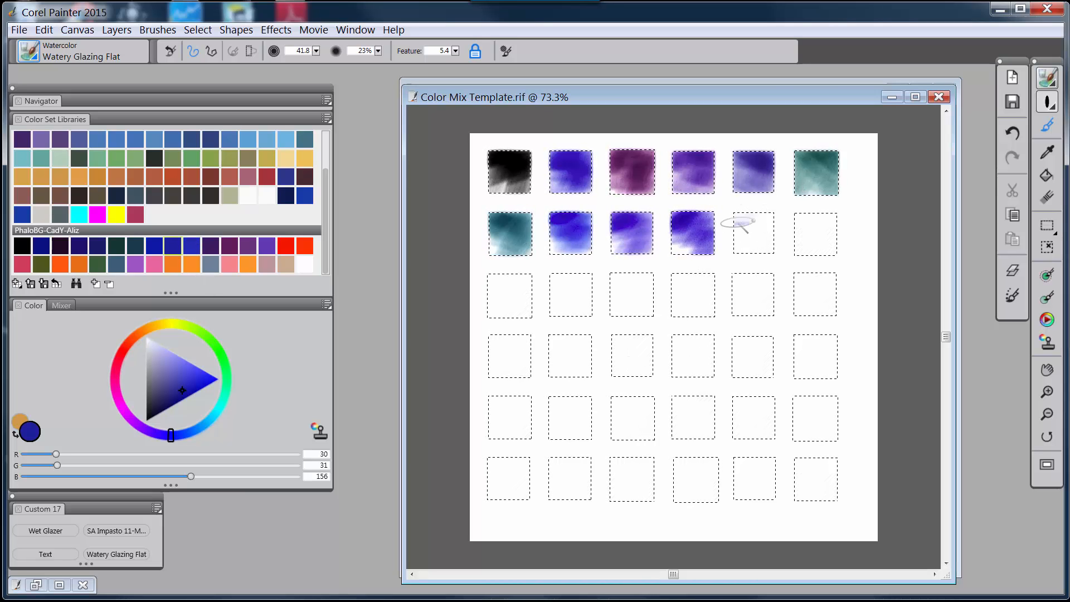
Step: Paint the last two squares of the second row with the color set's lighter blue (36, 43, 179) and dark purple (58, 27, 91)
{"action": "left_click_drag", "start_coordinate": [737, 223], "coordinate": [763, 217]}
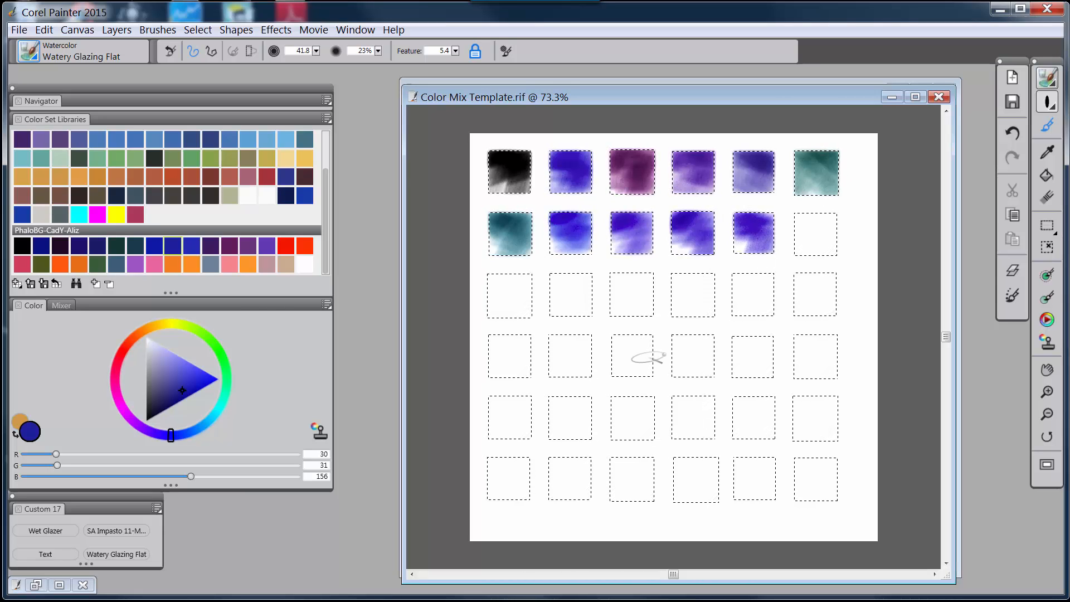
{"action": "key", "text": "ctrl+z"}
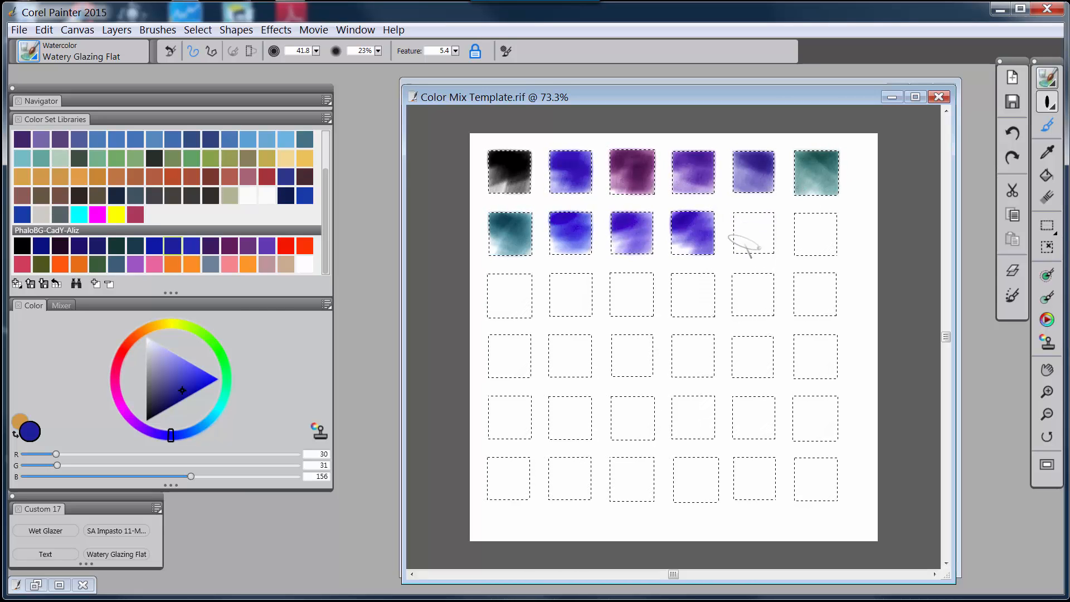
{"action": "left_click", "coordinate": [191, 246]}
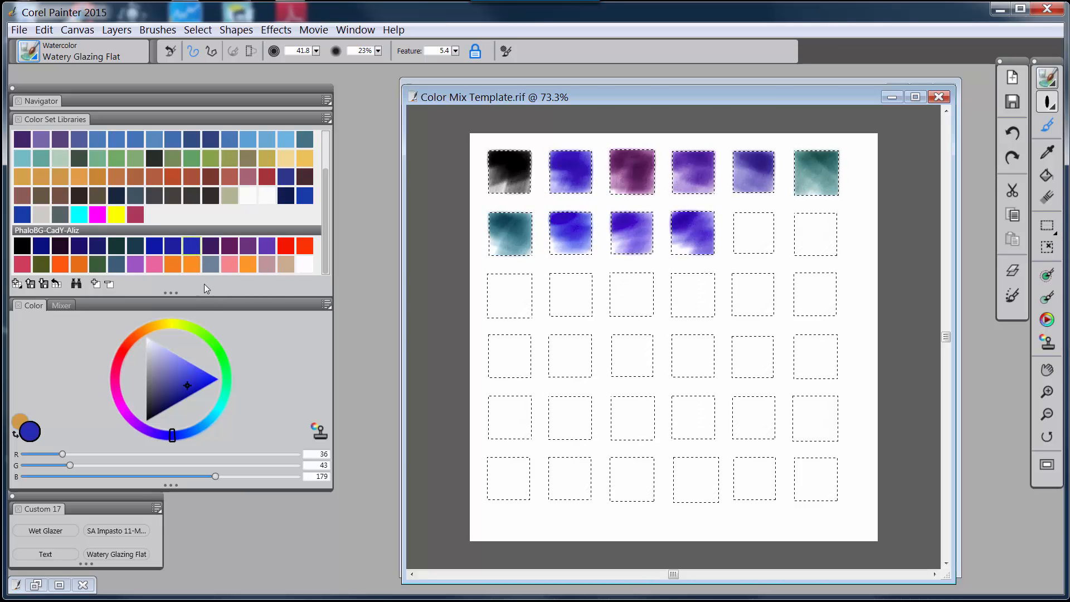
{"action": "mouse_move", "coordinate": [740, 219]}
{"action": "left_mouse_down"}
{"action": "mouse_move", "coordinate": [733, 226]}
{"action": "mouse_move", "coordinate": [763, 250]}
{"action": "left_mouse_up"}
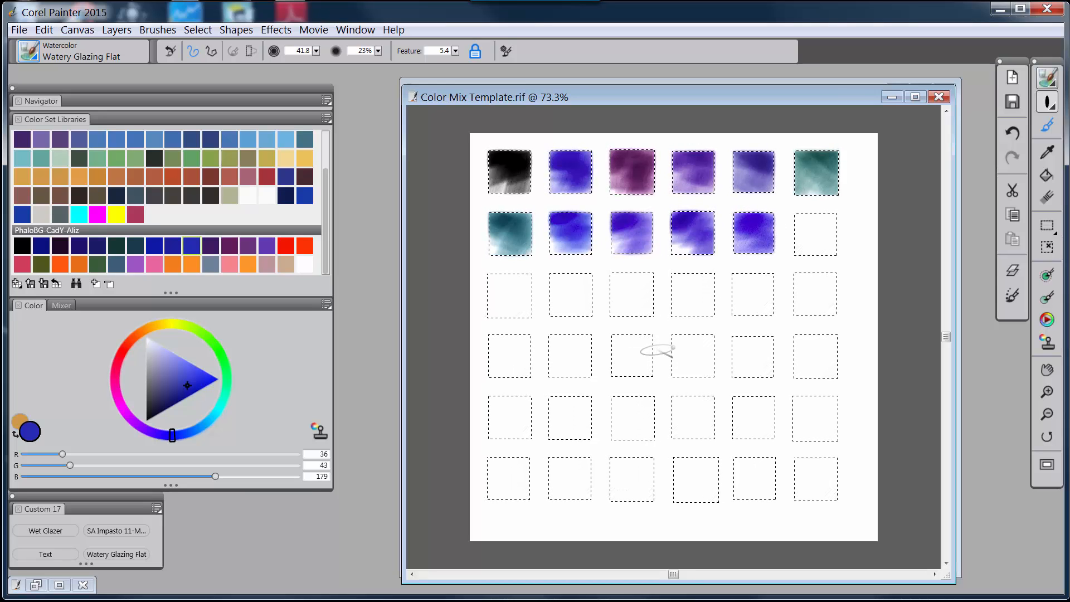
{"action": "left_click", "coordinate": [211, 250]}
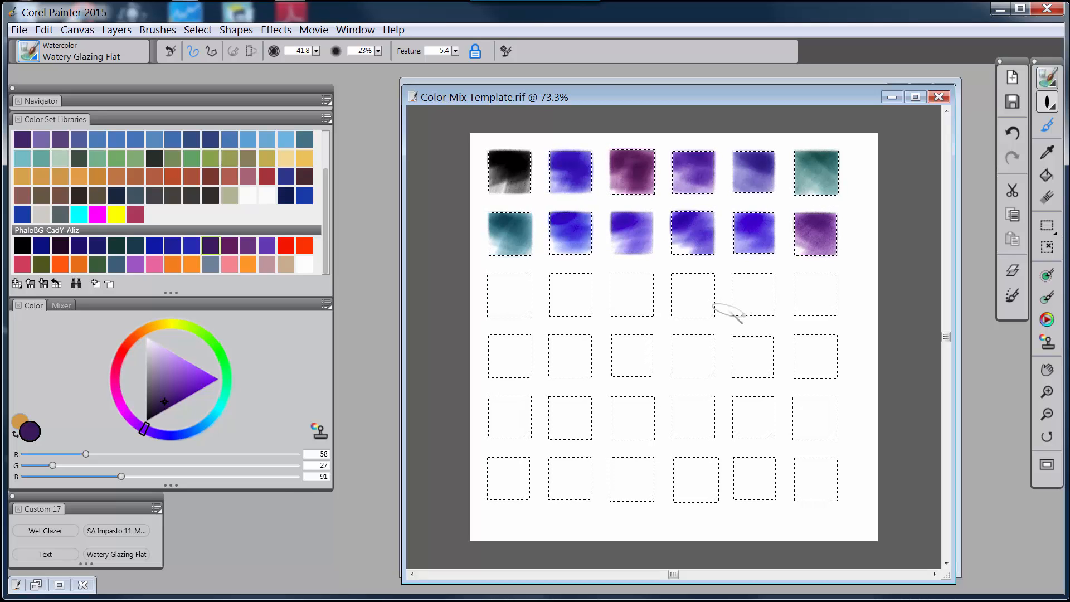
Step: Paint the first three squares of the third row with the color set's magenta-purple, medium purple and violet
{"action": "left_click", "coordinate": [228, 248]}
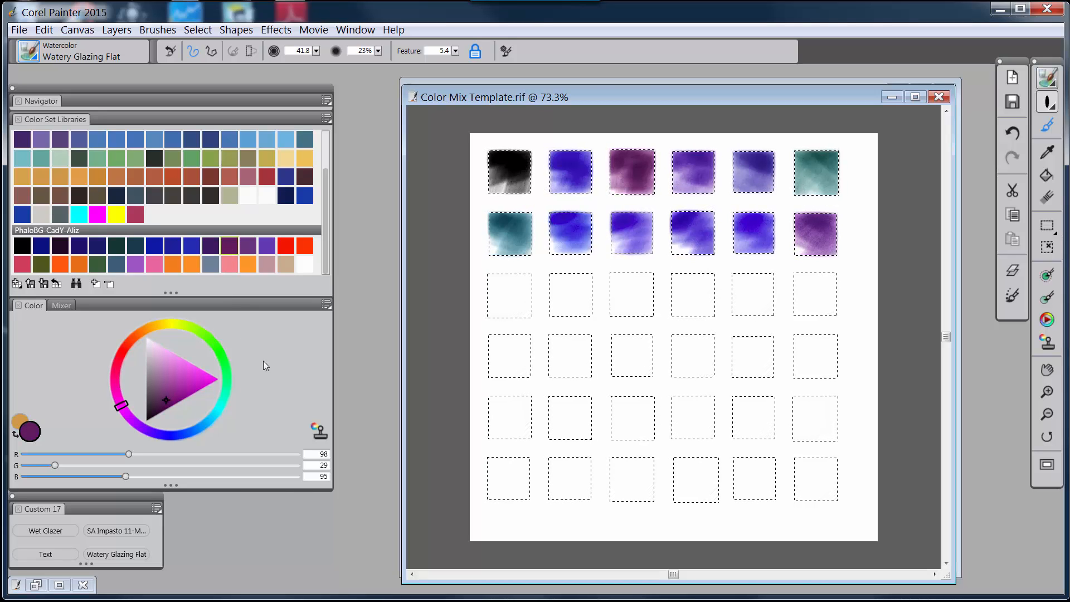
{"action": "left_click_drag", "start_coordinate": [491, 289], "coordinate": [516, 280]}
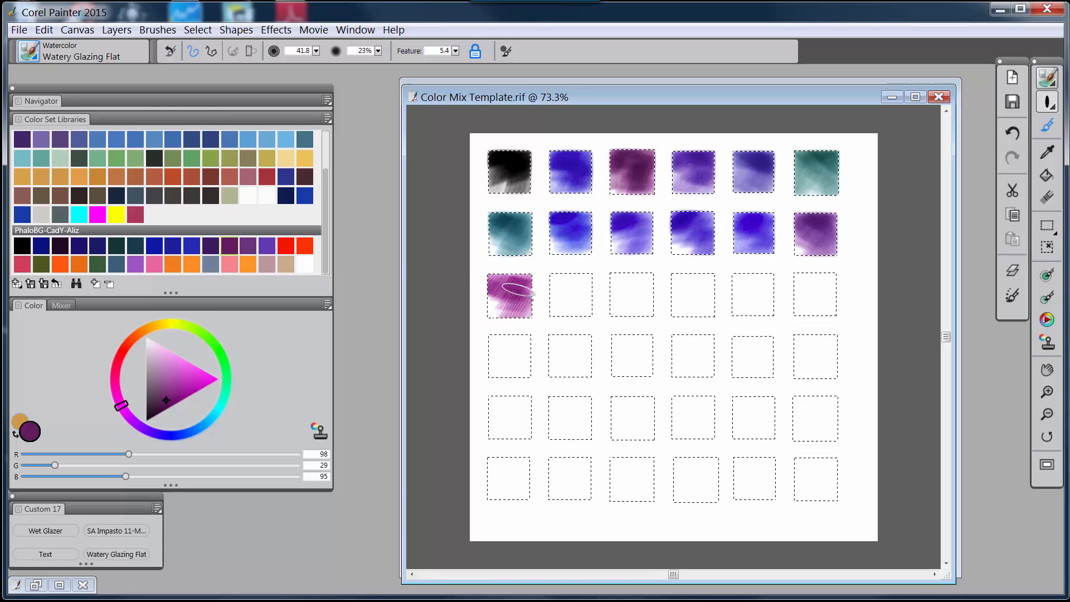
{"action": "left_click", "coordinate": [249, 245]}
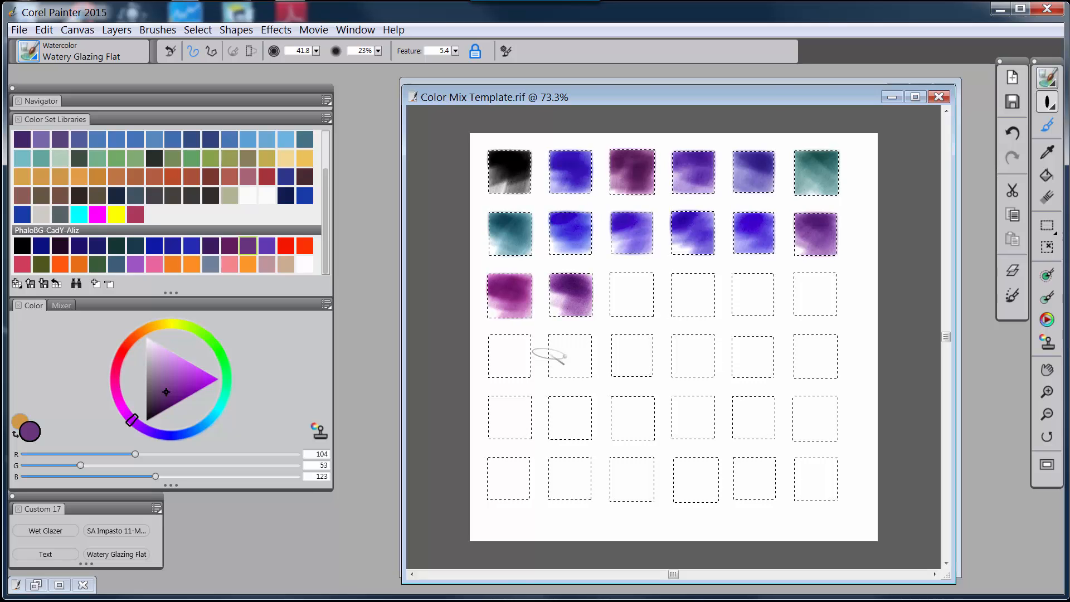
{"action": "left_click", "coordinate": [267, 247]}
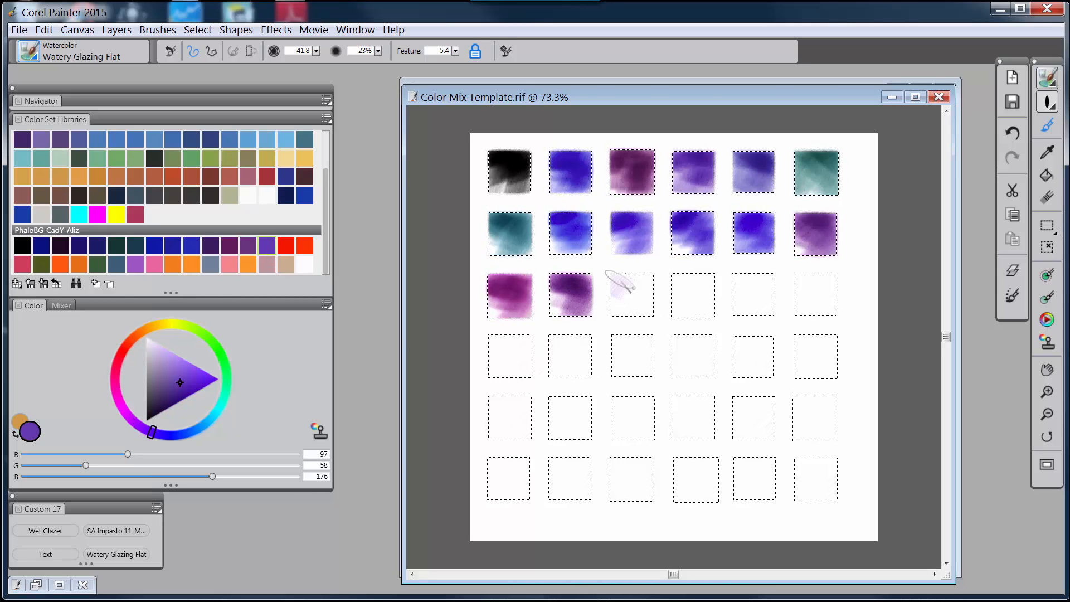
{"action": "left_click_drag", "start_coordinate": [633, 286], "coordinate": [657, 285]}
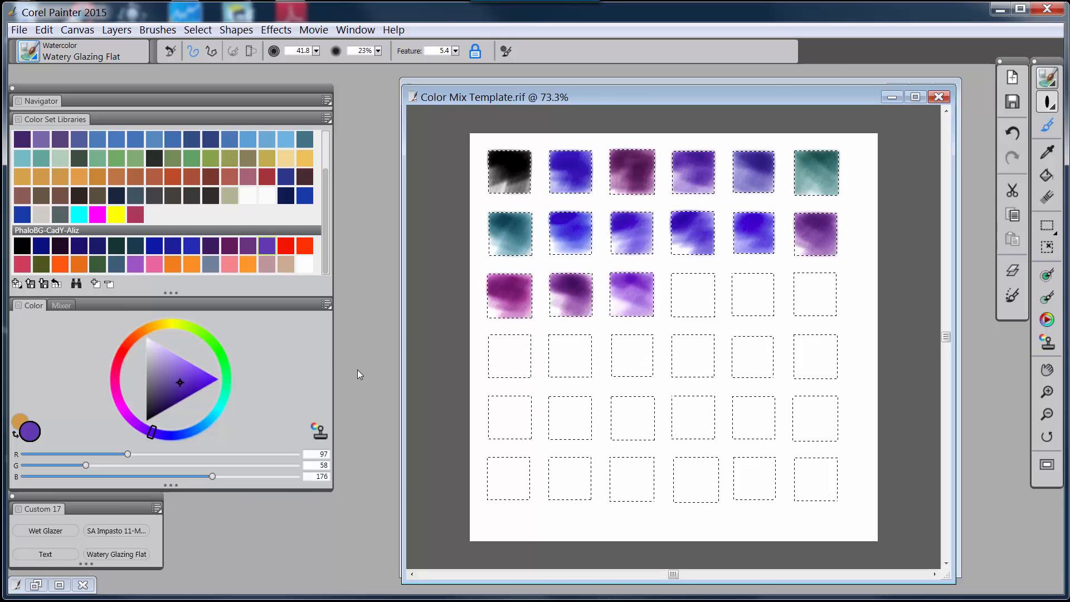
Step: Paint the last three squares of the third row with the color set's red, orange-red and crimson pink
{"action": "left_click", "coordinate": [286, 248]}
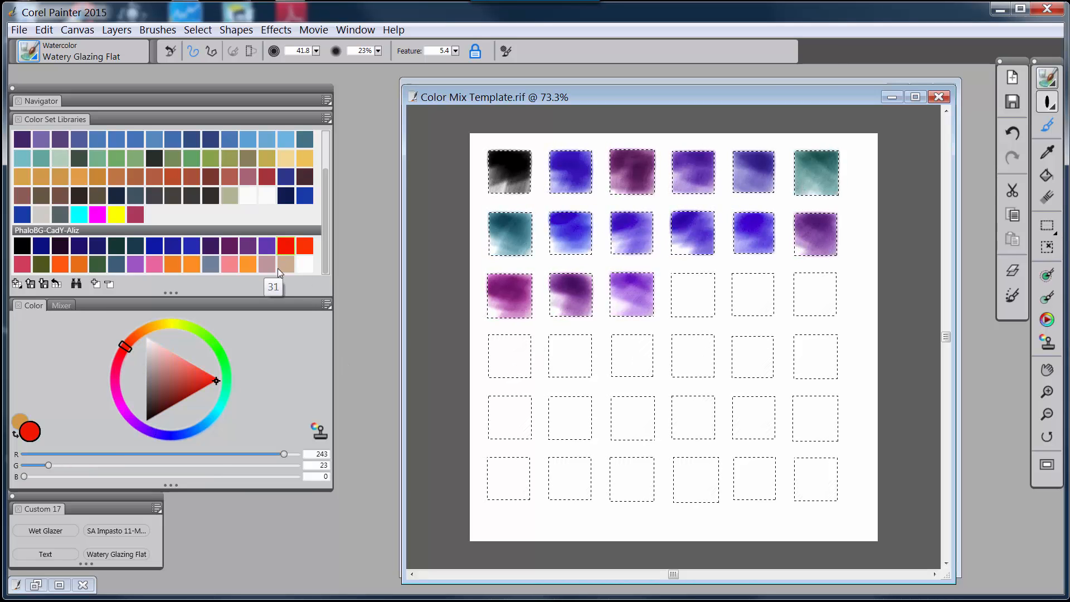
{"action": "mouse_move", "coordinate": [674, 278]}
{"action": "left_mouse_down"}
{"action": "mouse_move", "coordinate": [691, 287]}
{"action": "mouse_move", "coordinate": [682, 301]}
{"action": "left_mouse_up"}
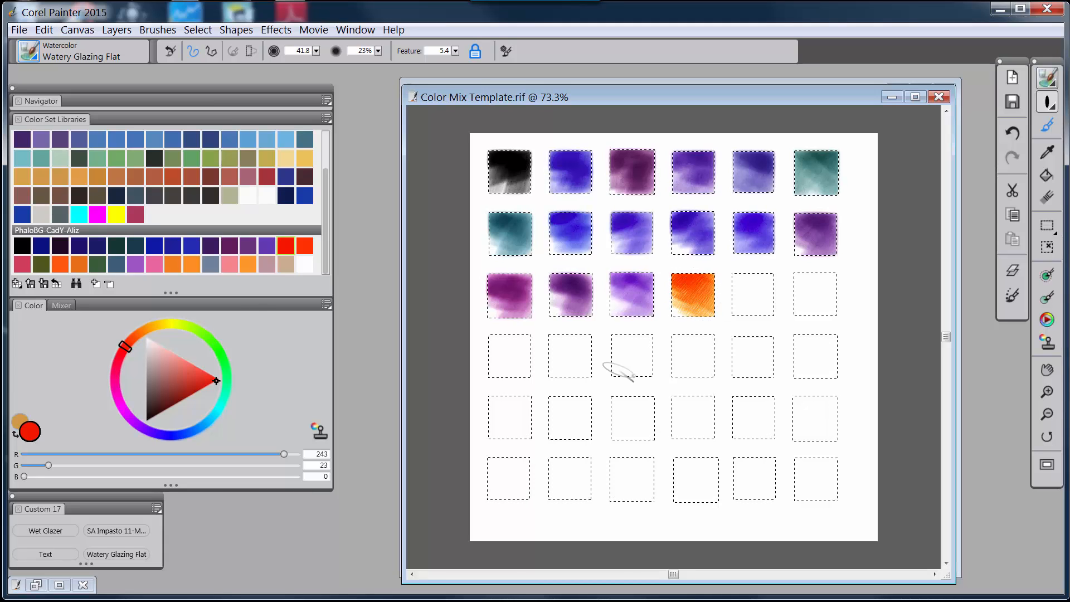
{"action": "left_click", "coordinate": [306, 244]}
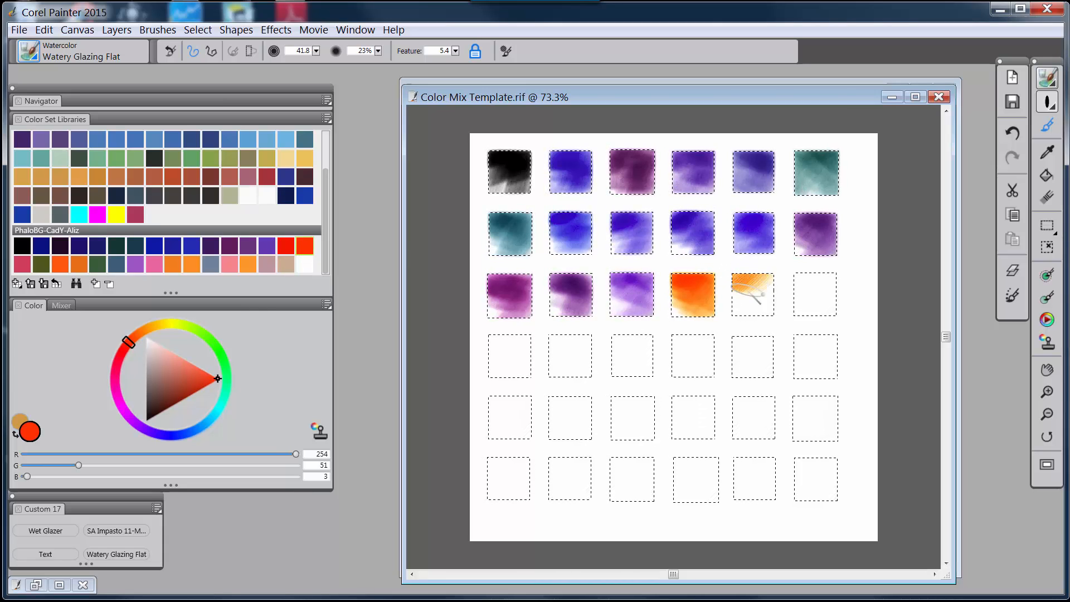
{"action": "mouse_move", "coordinate": [774, 318]}
{"action": "left_mouse_down"}
{"action": "mouse_move", "coordinate": [742, 292]}
{"action": "mouse_move", "coordinate": [778, 288]}
{"action": "left_mouse_up"}
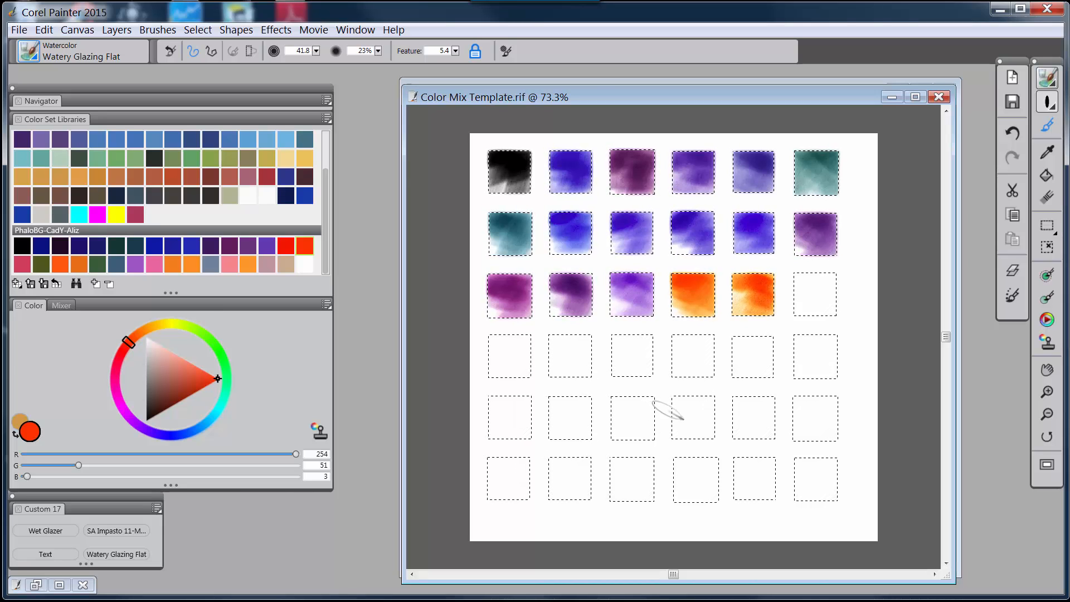
{"action": "left_click", "coordinate": [24, 267]}
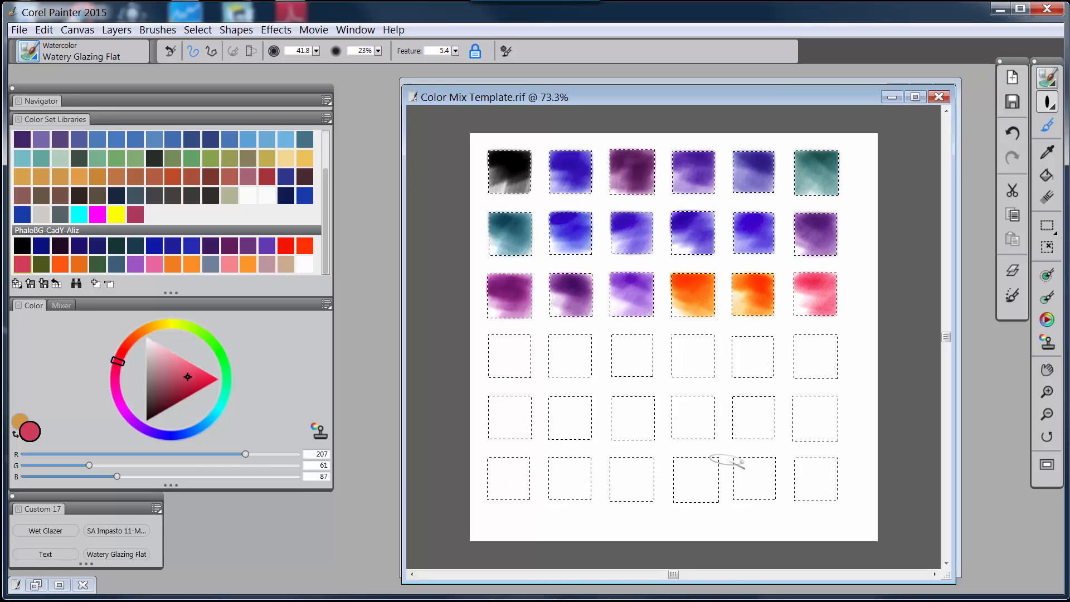
Step: Paint the first three squares of the fourth row with the color set's olive green (78, 87, 25), orange-red (255, 87, 16) and orange (230, 111, 24)
{"action": "left_click", "coordinate": [41, 265]}
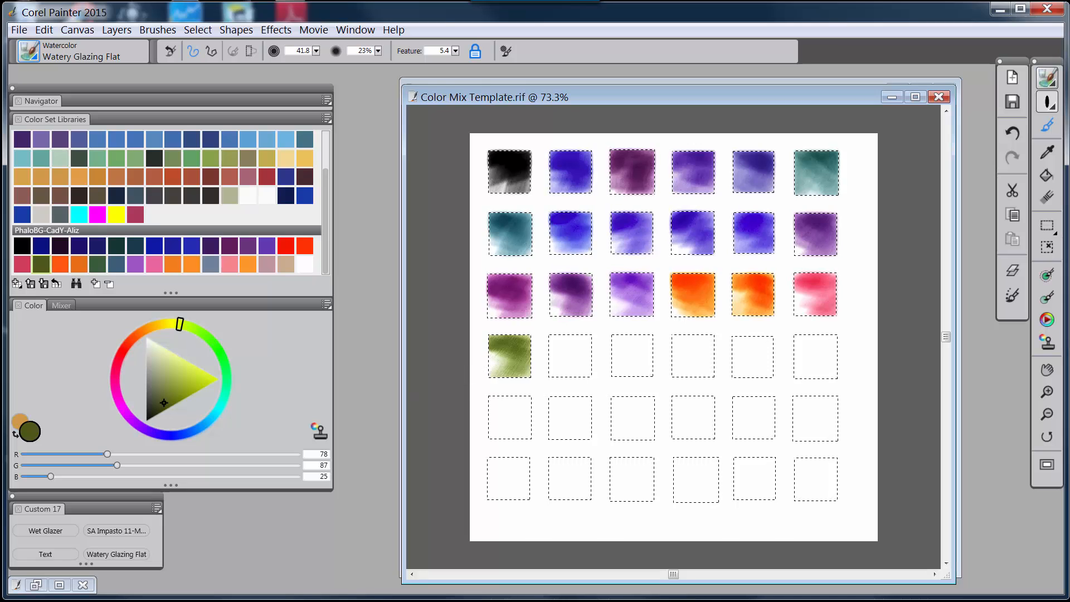
{"action": "left_click", "coordinate": [64, 262]}
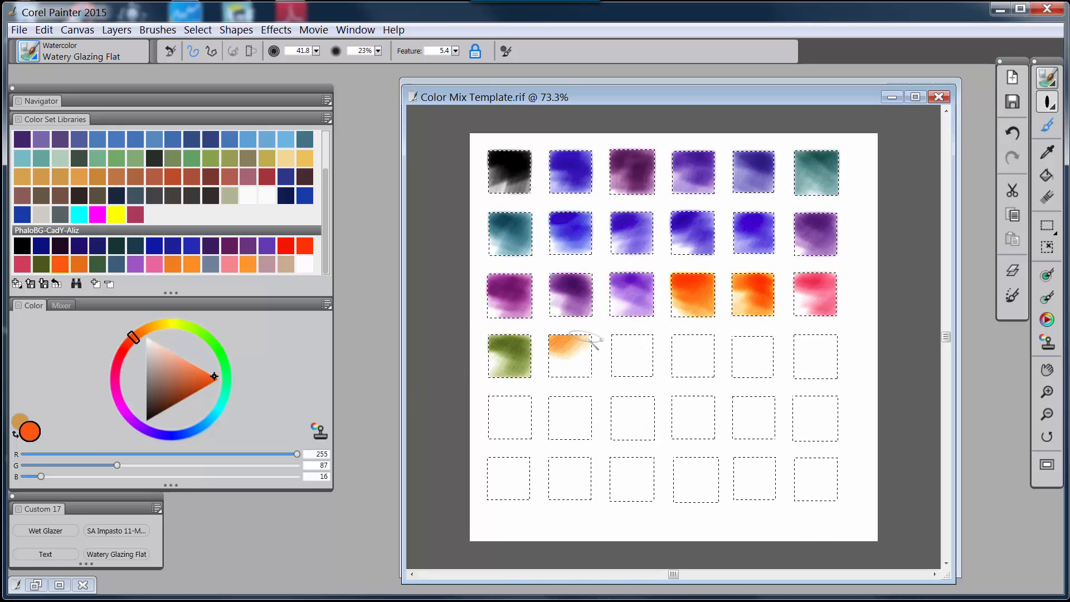
{"action": "left_click_drag", "start_coordinate": [586, 337], "coordinate": [588, 356]}
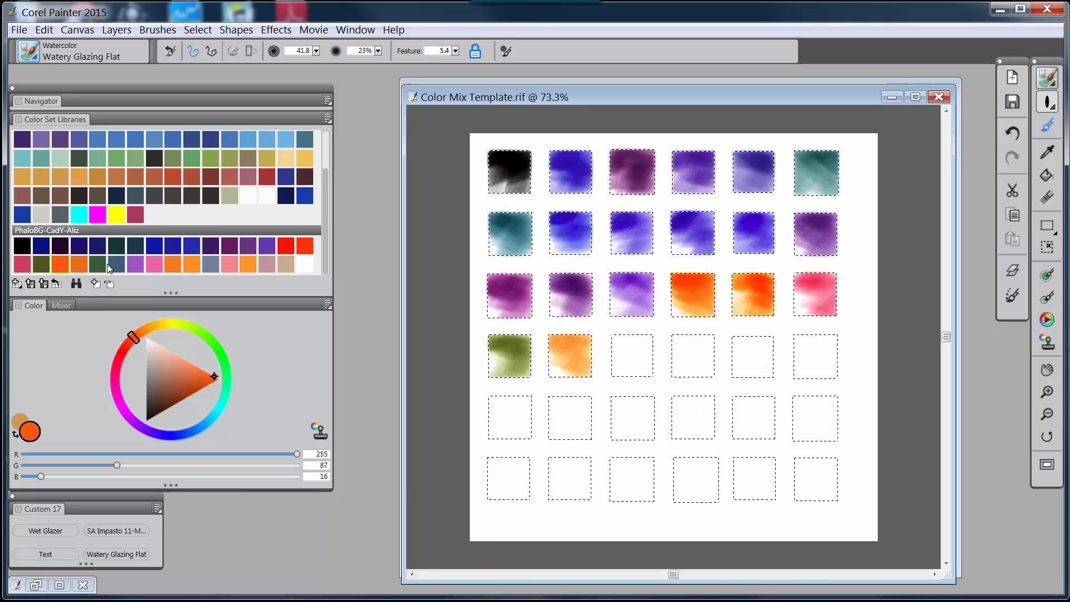
{"action": "left_click", "coordinate": [78, 264]}
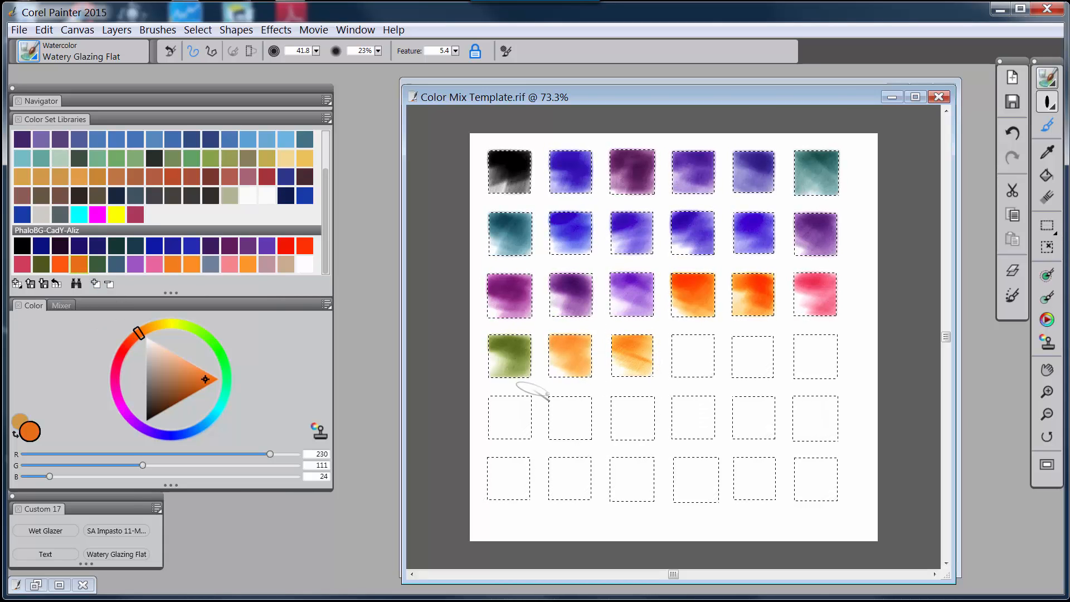
Step: Paint the last three squares of the fourth row with the color set's dark green (56, 92, 56), steel blue (57, 95, 121) and purple (157, 87, 197)
{"action": "left_click", "coordinate": [95, 264]}
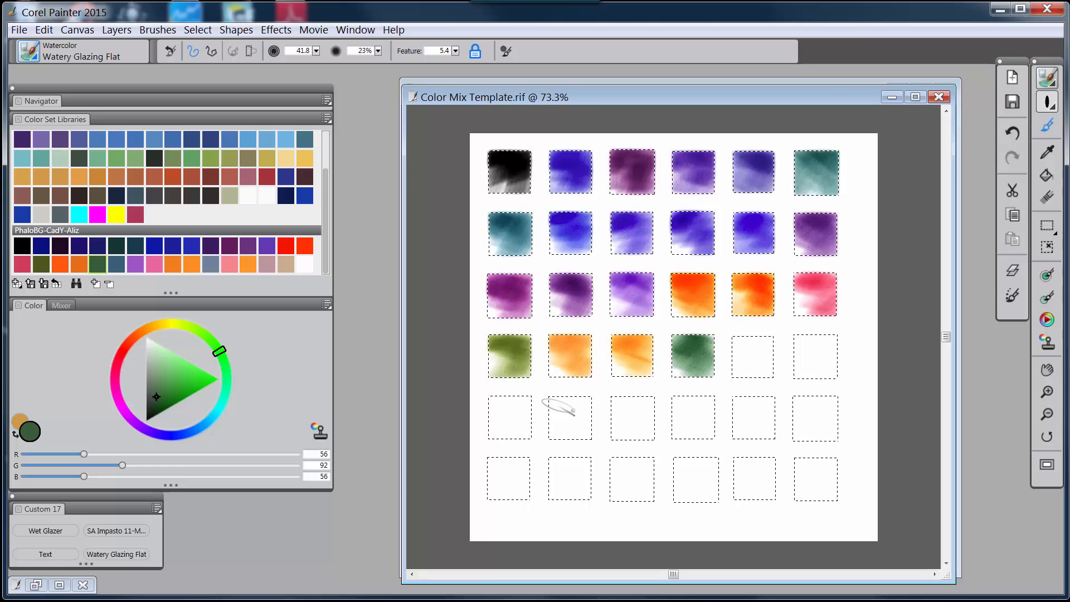
{"action": "left_click", "coordinate": [116, 266]}
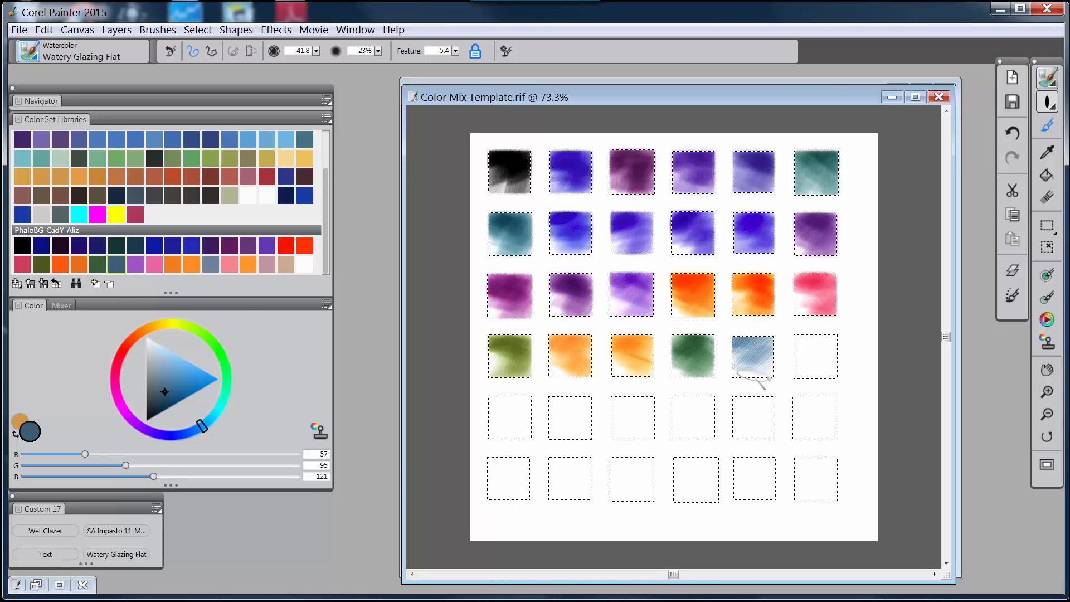
{"action": "mouse_move", "coordinate": [752, 379]}
{"action": "left_mouse_down"}
{"action": "mouse_move", "coordinate": [773, 348]}
{"action": "mouse_move", "coordinate": [743, 342]}
{"action": "left_mouse_up"}
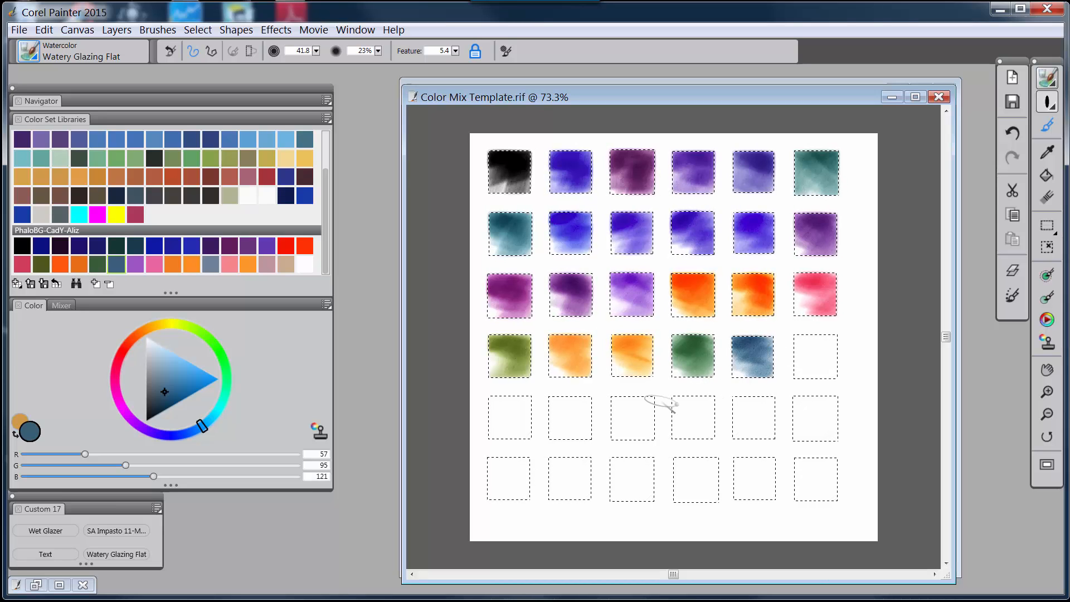
{"action": "left_click", "coordinate": [136, 266]}
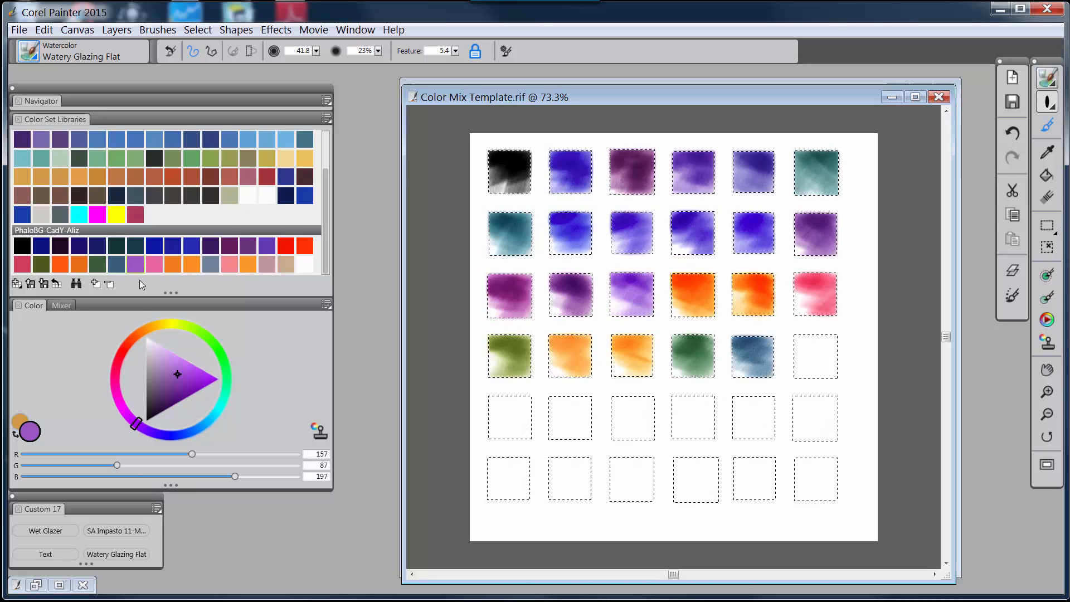
{"action": "left_click_drag", "start_coordinate": [805, 339], "coordinate": [790, 347]}
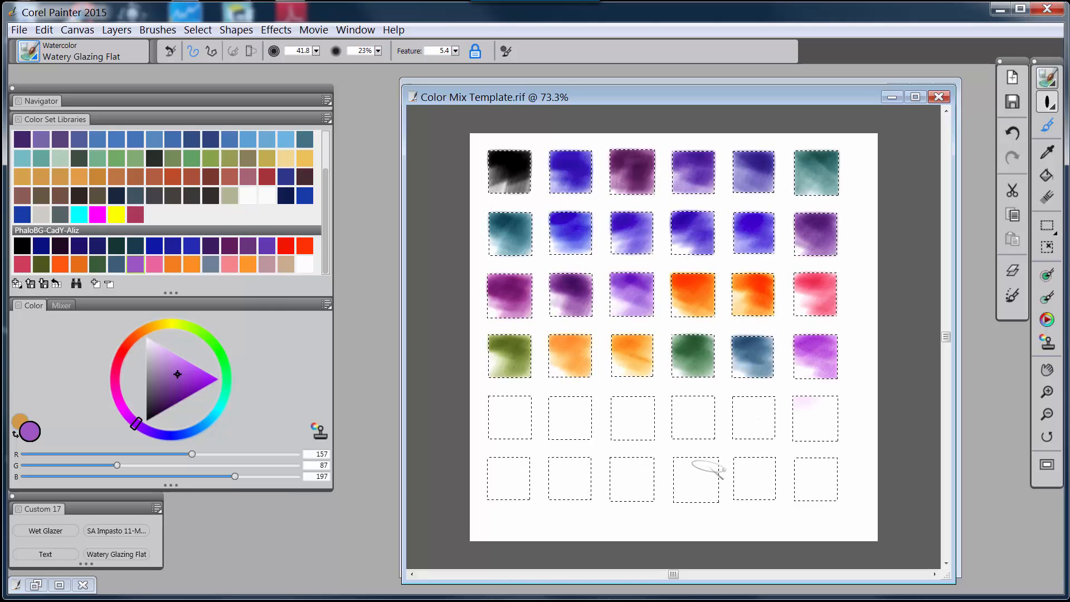
Step: Paint the first three squares of the fifth row with the color set's pink (229, 105, 159), orange (241, 127, 29) and lighter orange (252, 140, 36)
{"action": "left_click", "coordinate": [153, 264]}
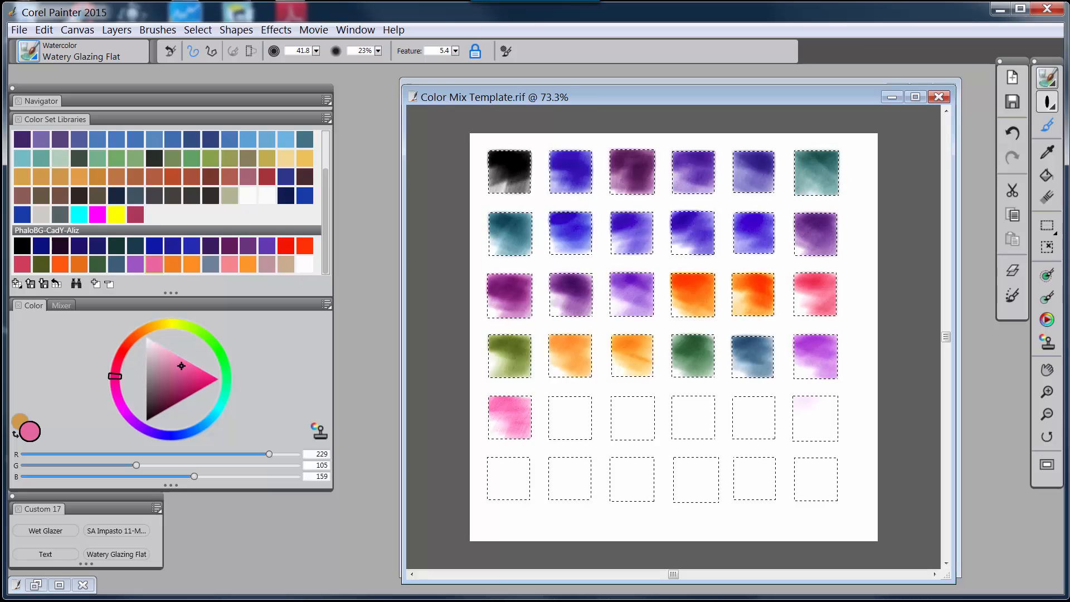
{"action": "left_click", "coordinate": [175, 260]}
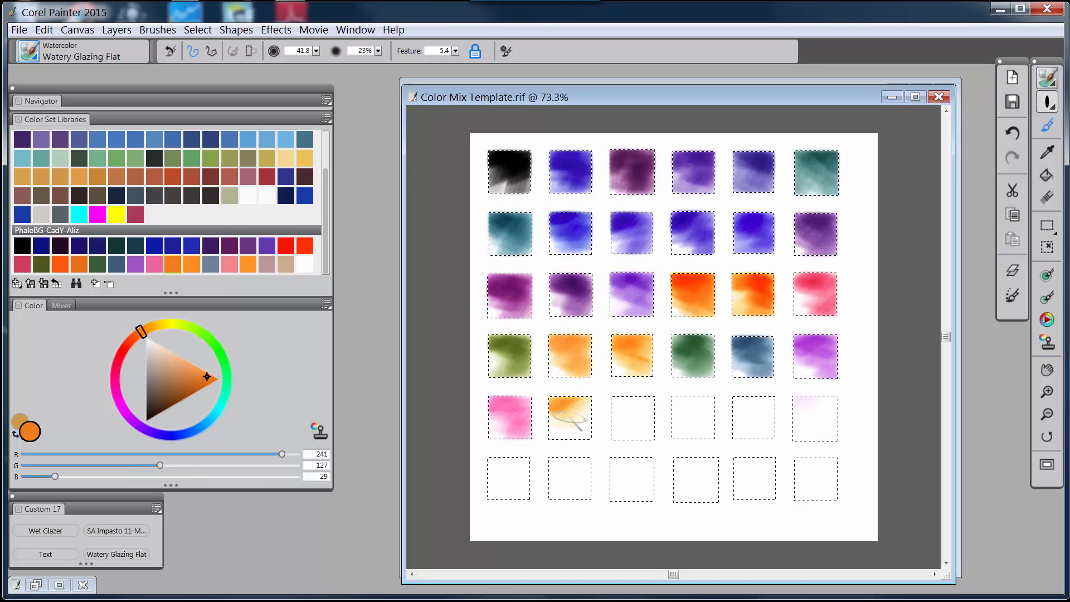
{"action": "mouse_move", "coordinate": [569, 418]}
{"action": "left_mouse_down"}
{"action": "mouse_move", "coordinate": [585, 418]}
{"action": "mouse_move", "coordinate": [572, 415]}
{"action": "left_mouse_up"}
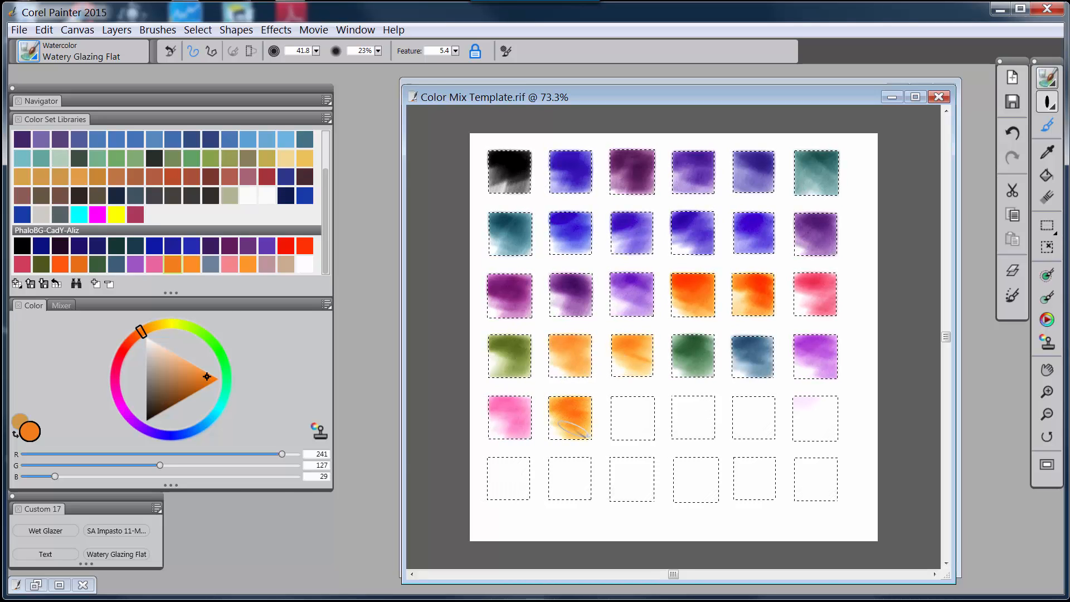
{"action": "left_click", "coordinate": [189, 263]}
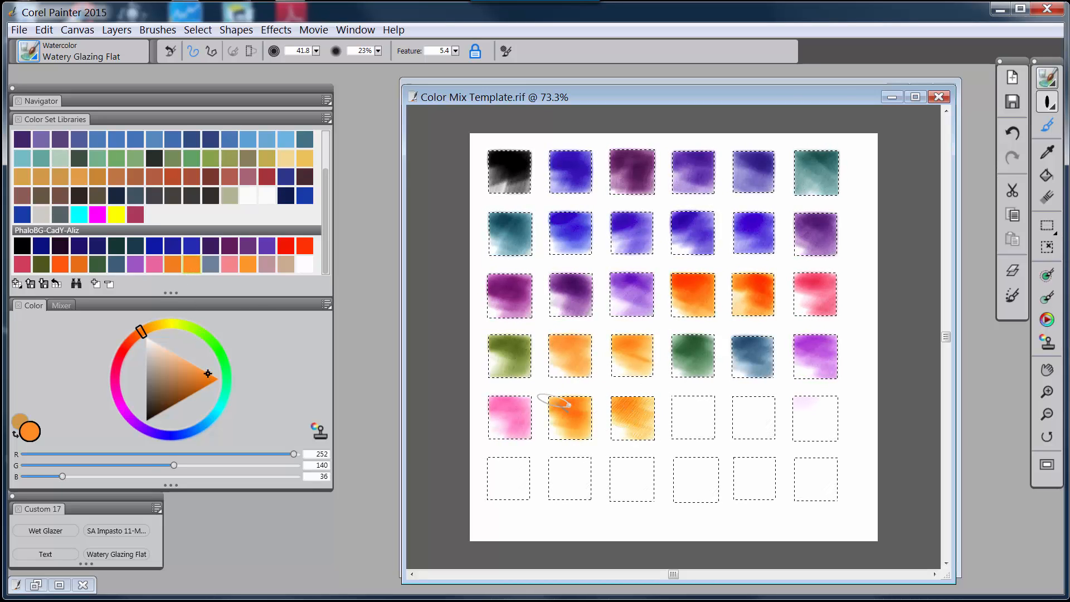
Step: Paint the last three squares of the fifth row with the color set's slate blue (108, 132, 155), salmon pink (244, 134, 139) and yellow-orange (253, 152, 40)
{"action": "left_click", "coordinate": [211, 264]}
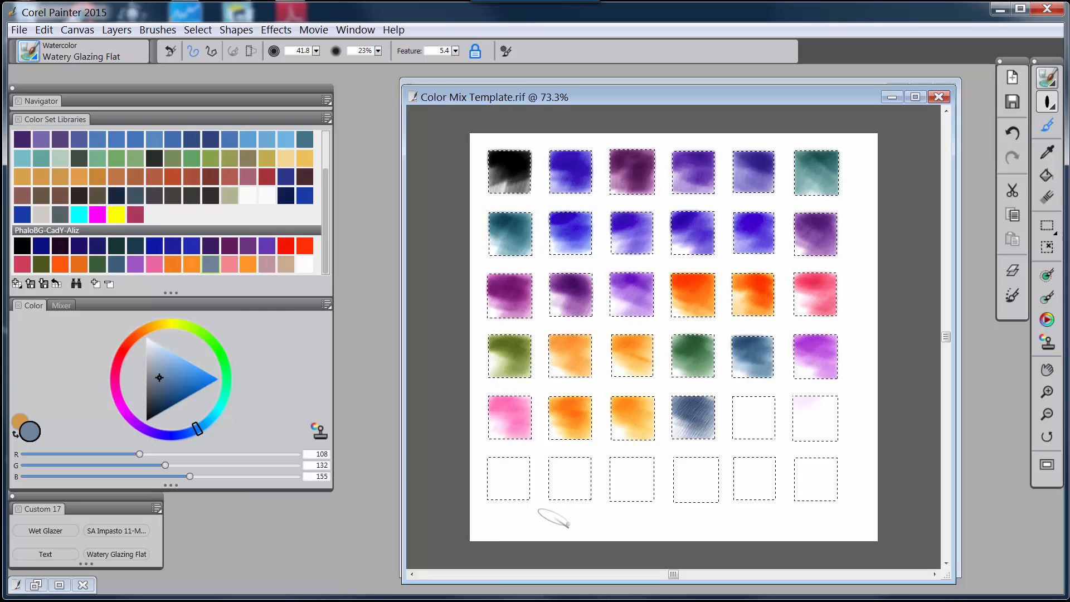
{"action": "left_click", "coordinate": [228, 266]}
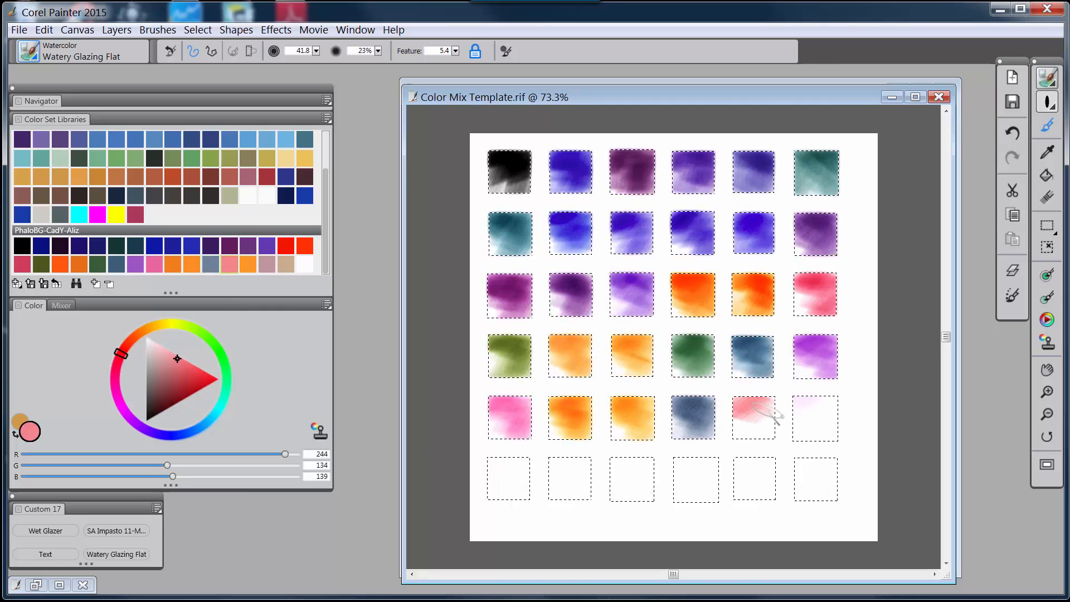
{"action": "mouse_move", "coordinate": [779, 416]}
{"action": "left_mouse_down"}
{"action": "mouse_move", "coordinate": [763, 424]}
{"action": "mouse_move", "coordinate": [776, 420]}
{"action": "left_mouse_up"}
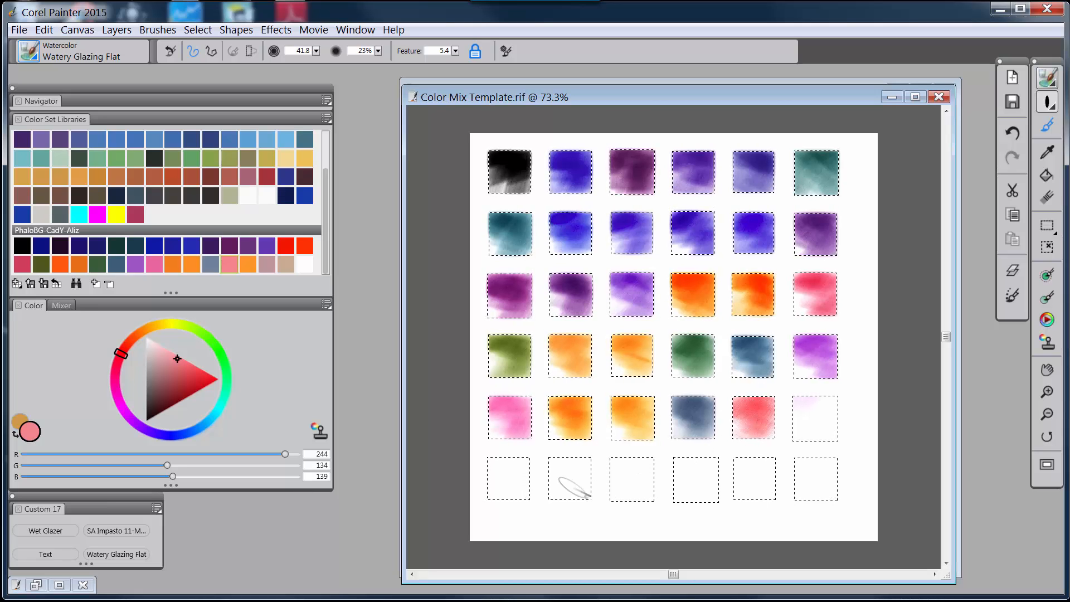
{"action": "left_click", "coordinate": [247, 266]}
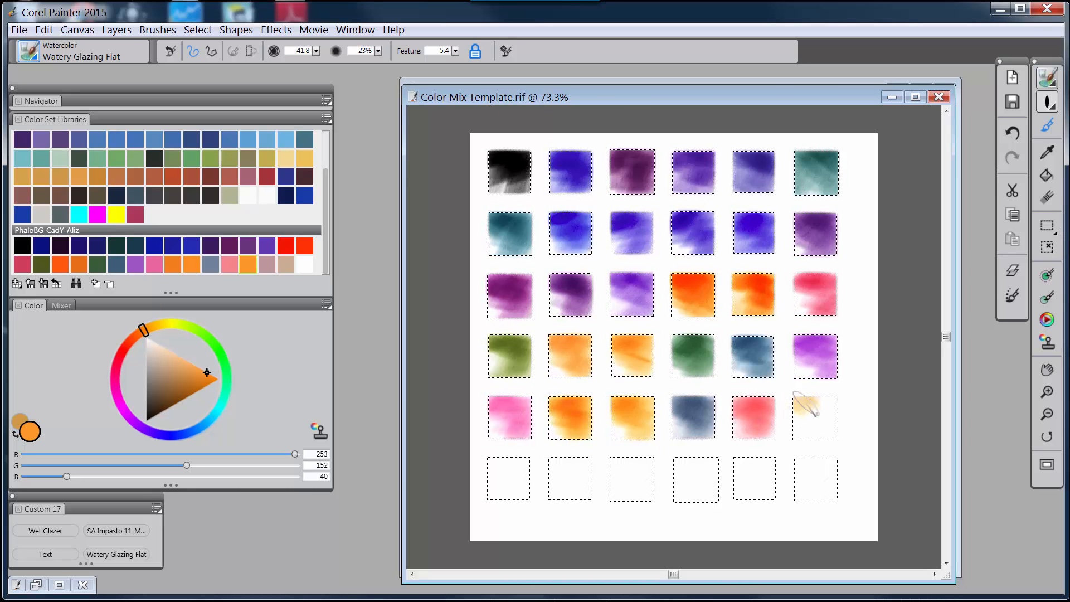
{"action": "mouse_move", "coordinate": [807, 404]}
{"action": "left_mouse_down"}
{"action": "mouse_move", "coordinate": [837, 407]}
{"action": "mouse_move", "coordinate": [827, 433]}
{"action": "left_mouse_up"}
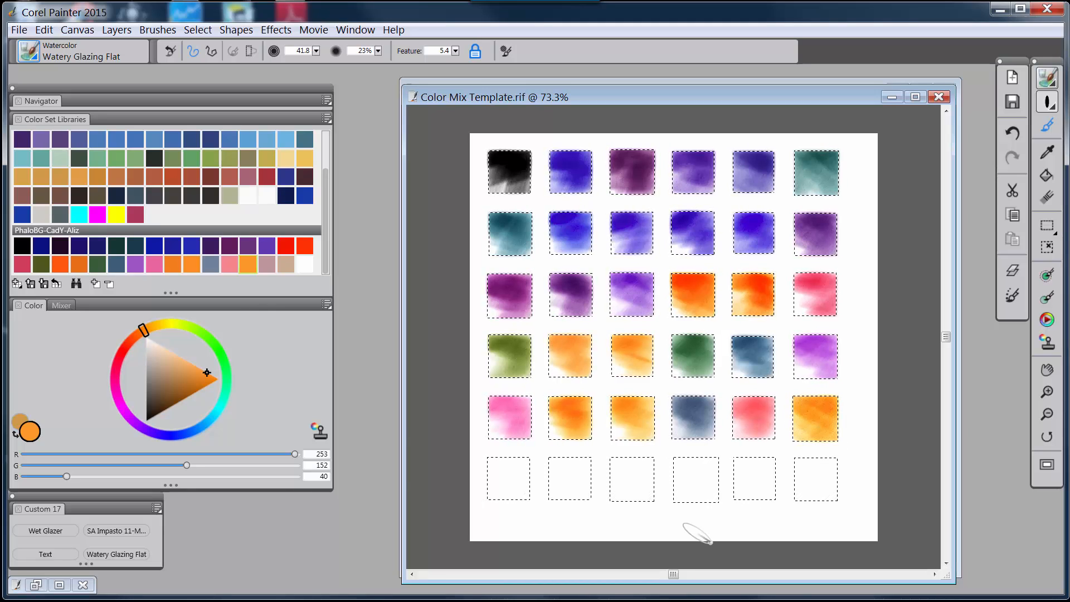
Step: Paint the first two squares of the sixth row with the color set's dusty mauve (188, 152, 156) and tan (202, 172, 145), and select white
{"action": "left_click", "coordinate": [266, 265]}
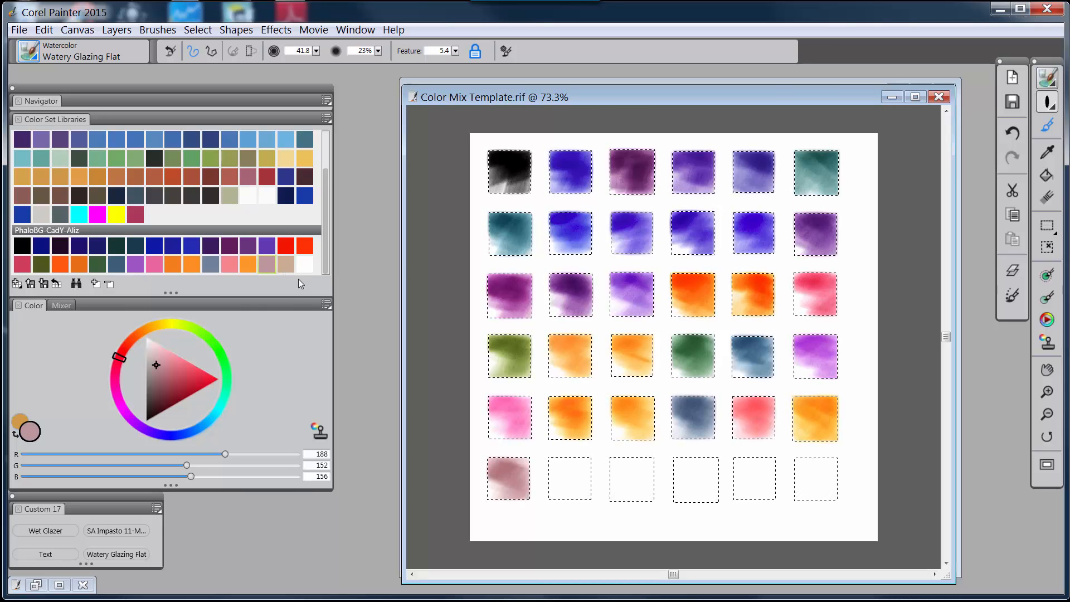
{"action": "left_click_drag", "start_coordinate": [288, 266], "coordinate": [288, 262]}
{"action": "left_click", "coordinate": [286, 265]}
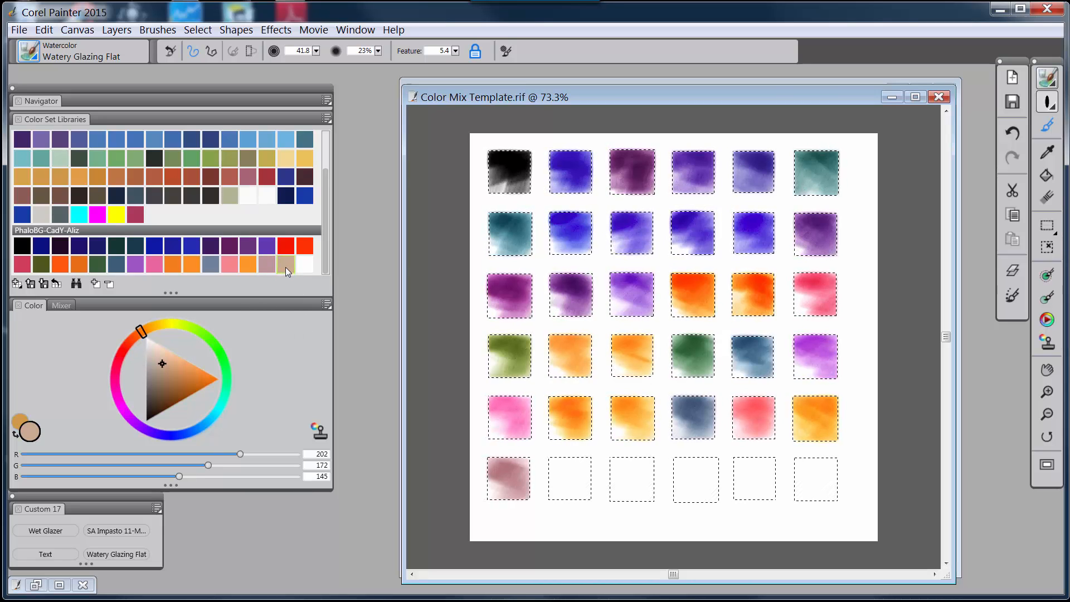
{"action": "mouse_move", "coordinate": [582, 470]}
{"action": "left_mouse_down"}
{"action": "mouse_move", "coordinate": [549, 463]}
{"action": "mouse_move", "coordinate": [559, 469]}
{"action": "left_mouse_up"}
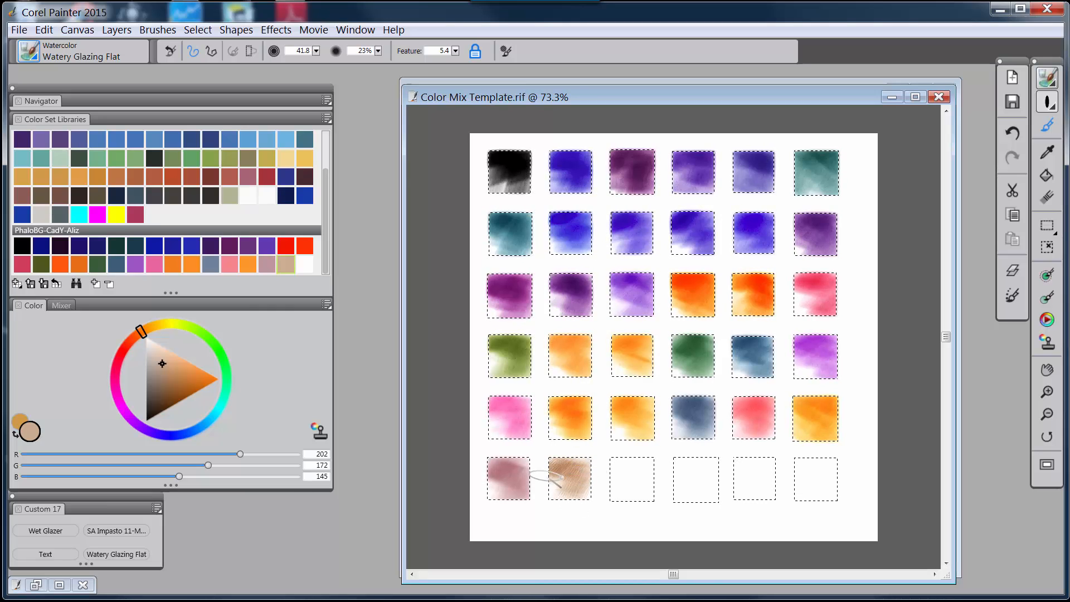
{"action": "left_click", "coordinate": [305, 266]}
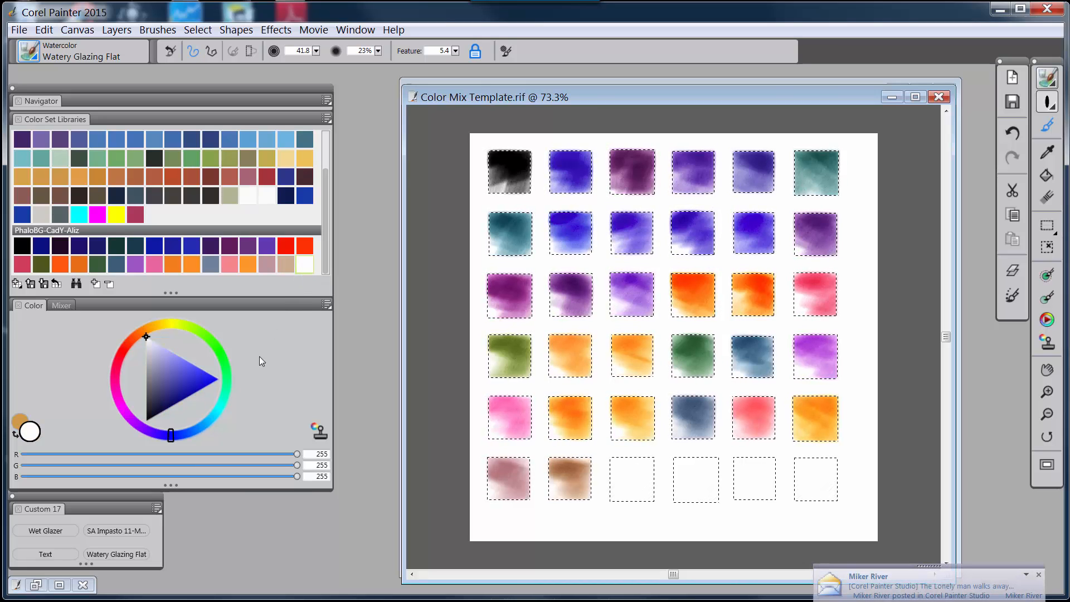